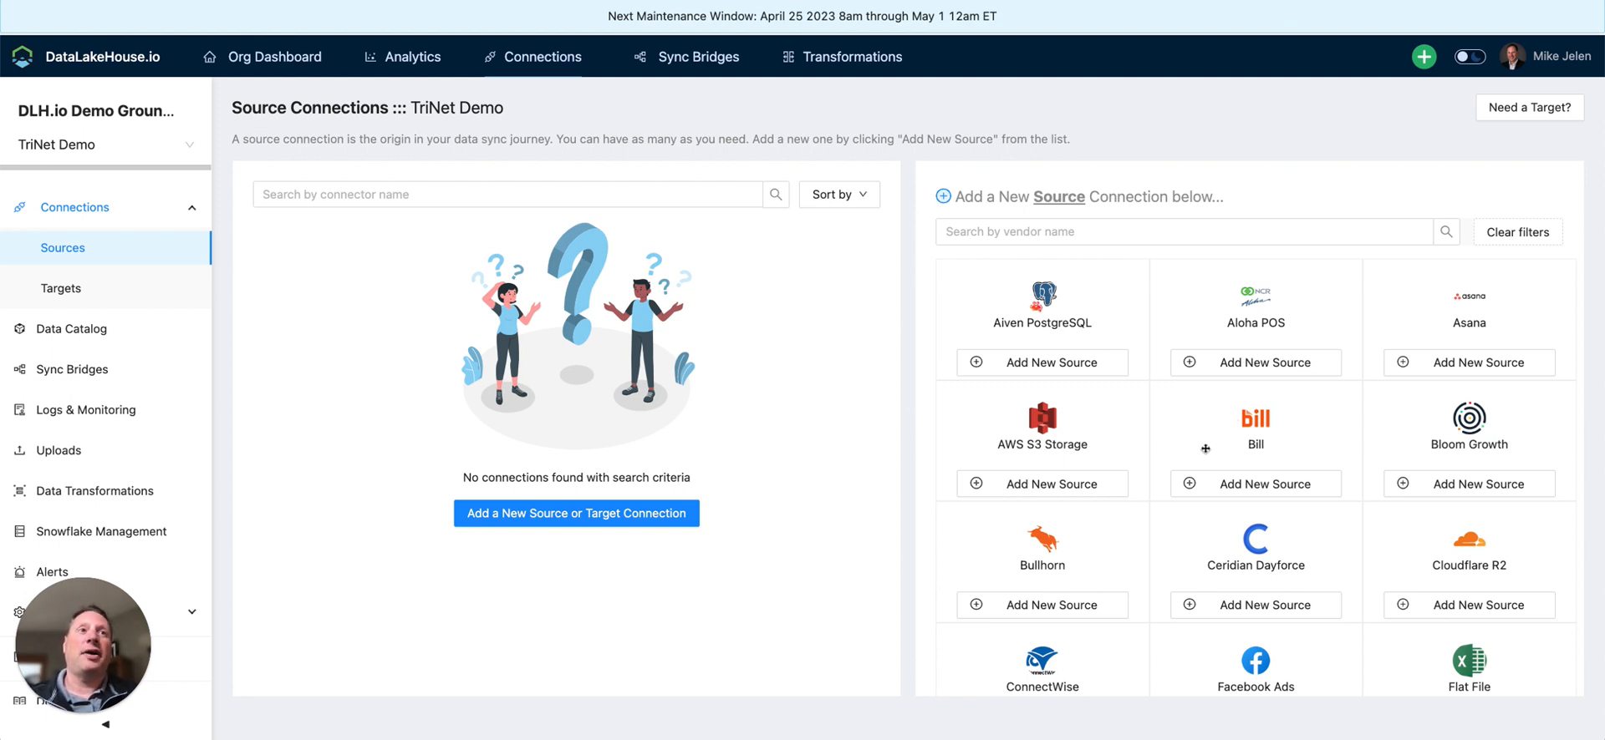
Step: Start a new source connection for the TriNet vendor and name it TriNet
{"action": "scroll", "coordinate": [1205, 449], "scroll_direction": "down", "scroll_amount": 1}
{"action": "scroll", "coordinate": [1205, 449], "scroll_direction": "down", "scroll_amount": 5}
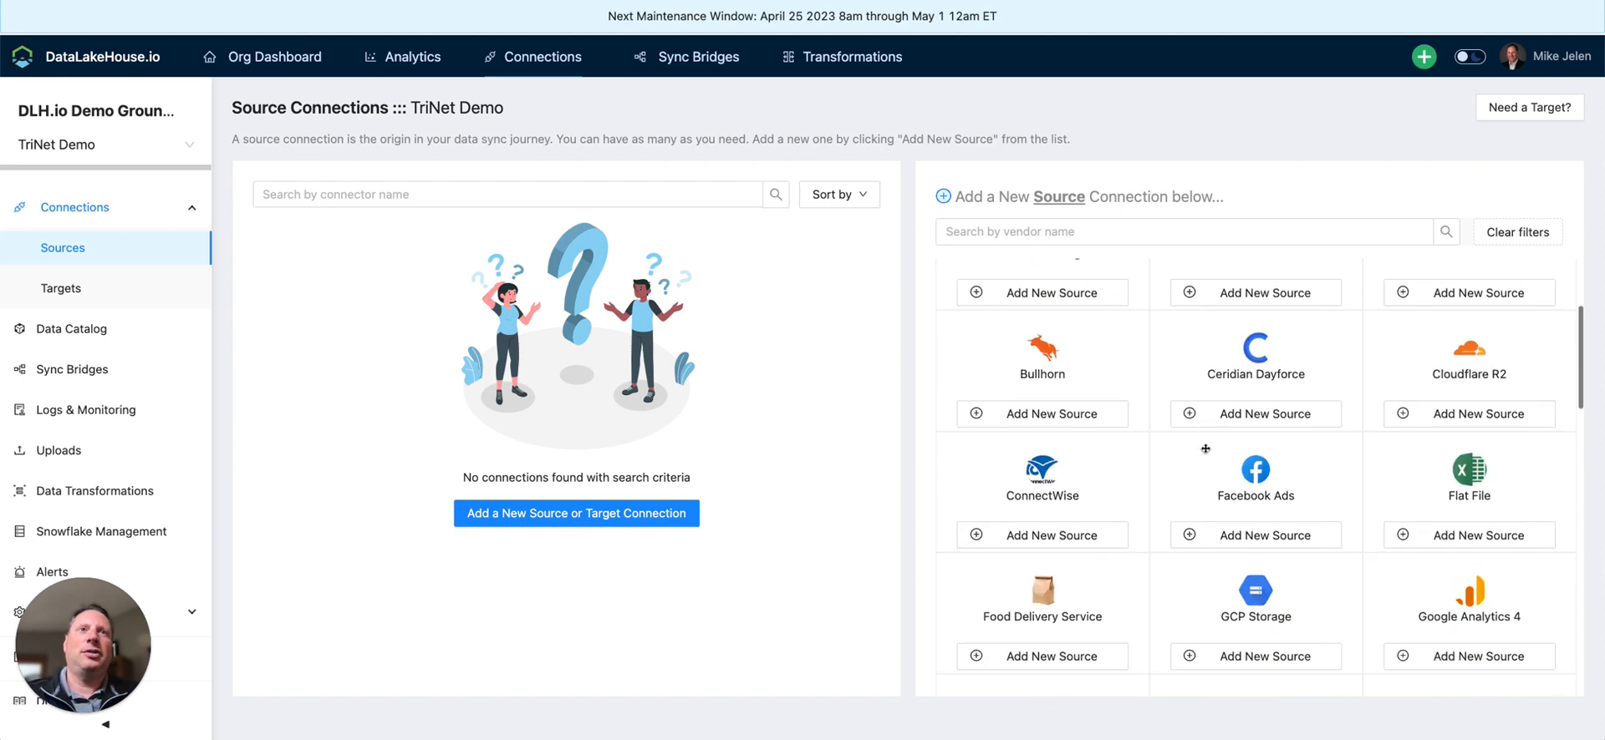
{"action": "scroll", "coordinate": [1205, 449], "scroll_direction": "down", "scroll_amount": 10}
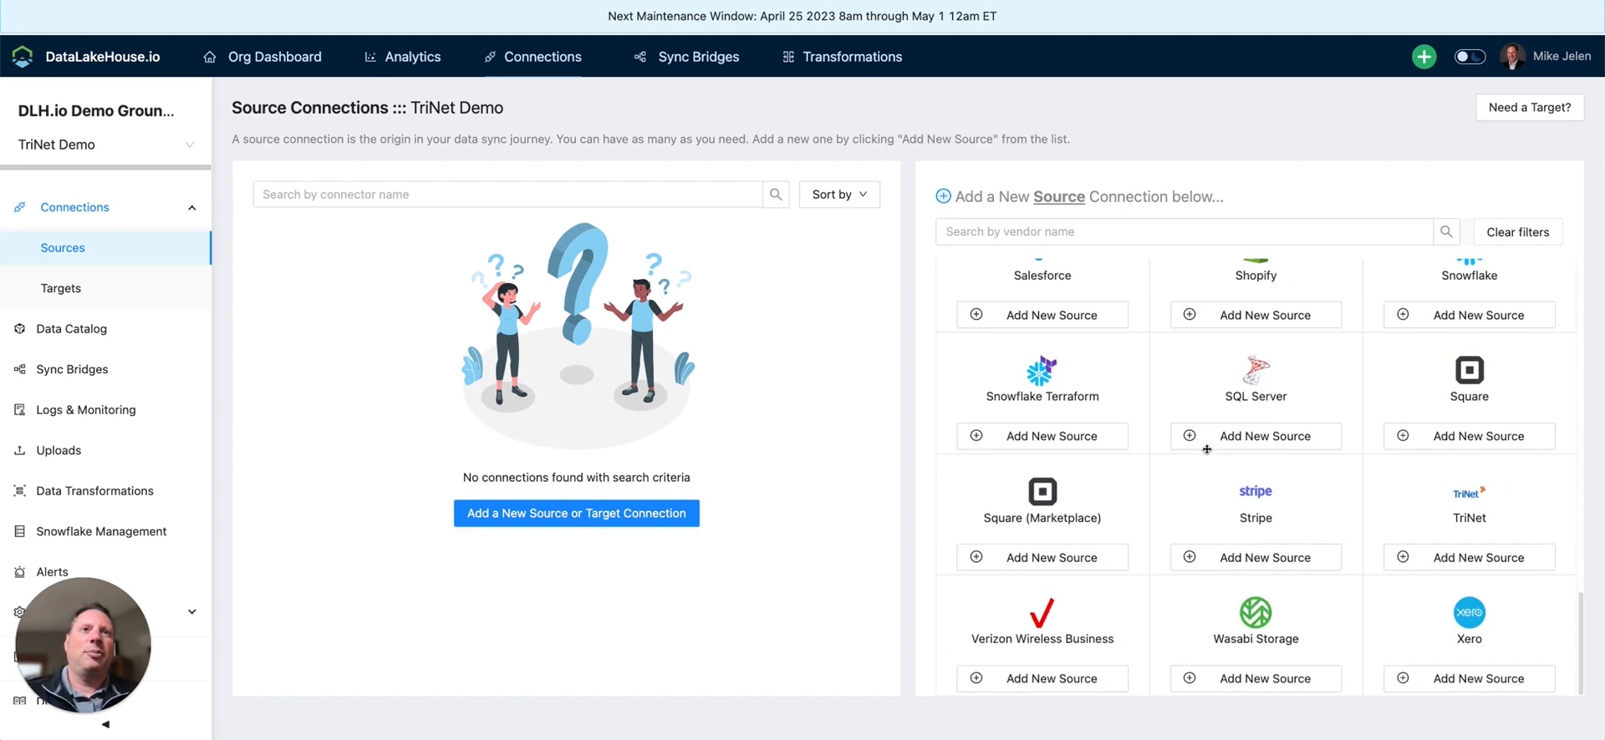
{"action": "left_click", "coordinate": [1455, 558]}
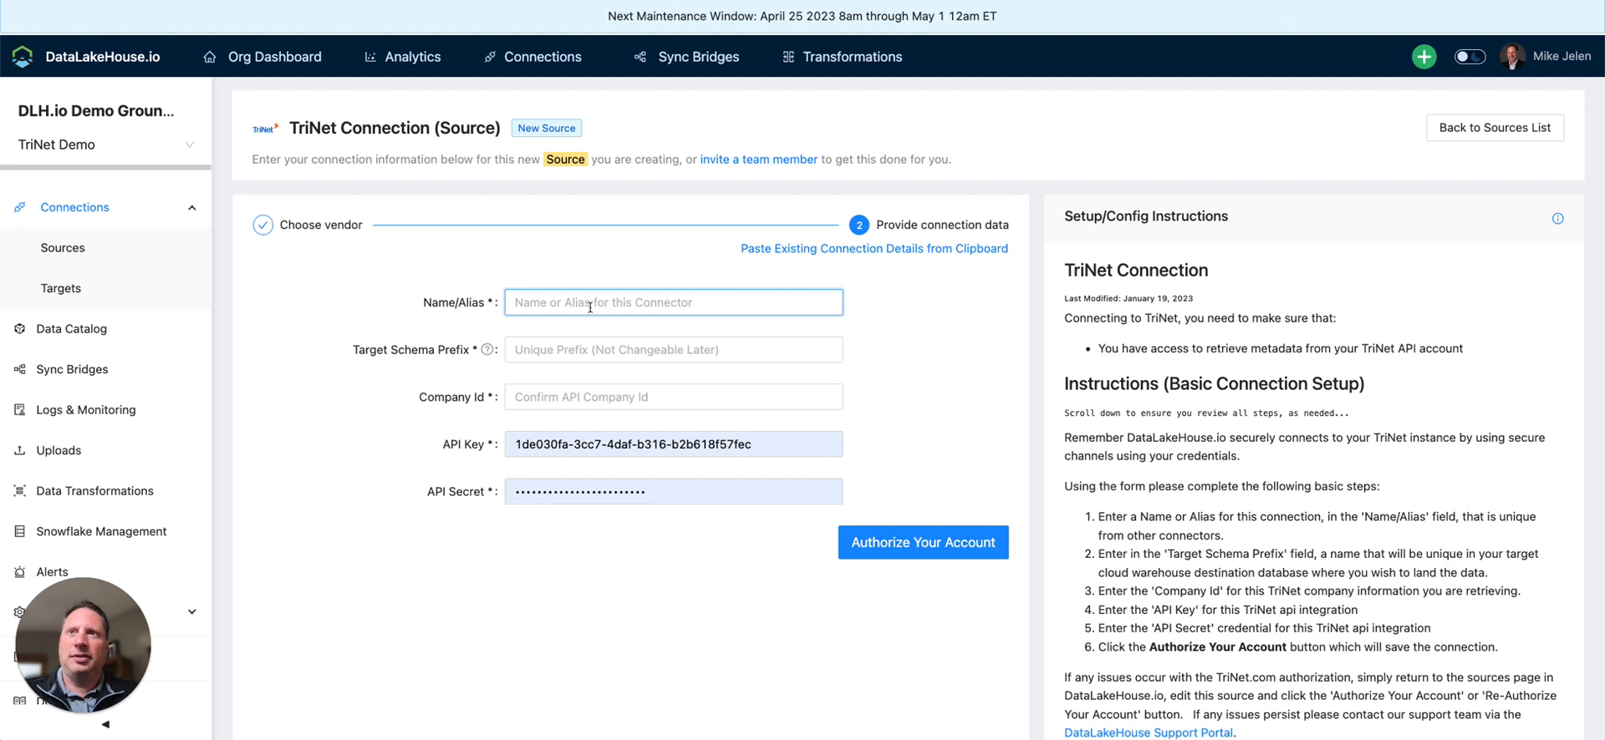
{"action": "type", "text": "TriNet"}
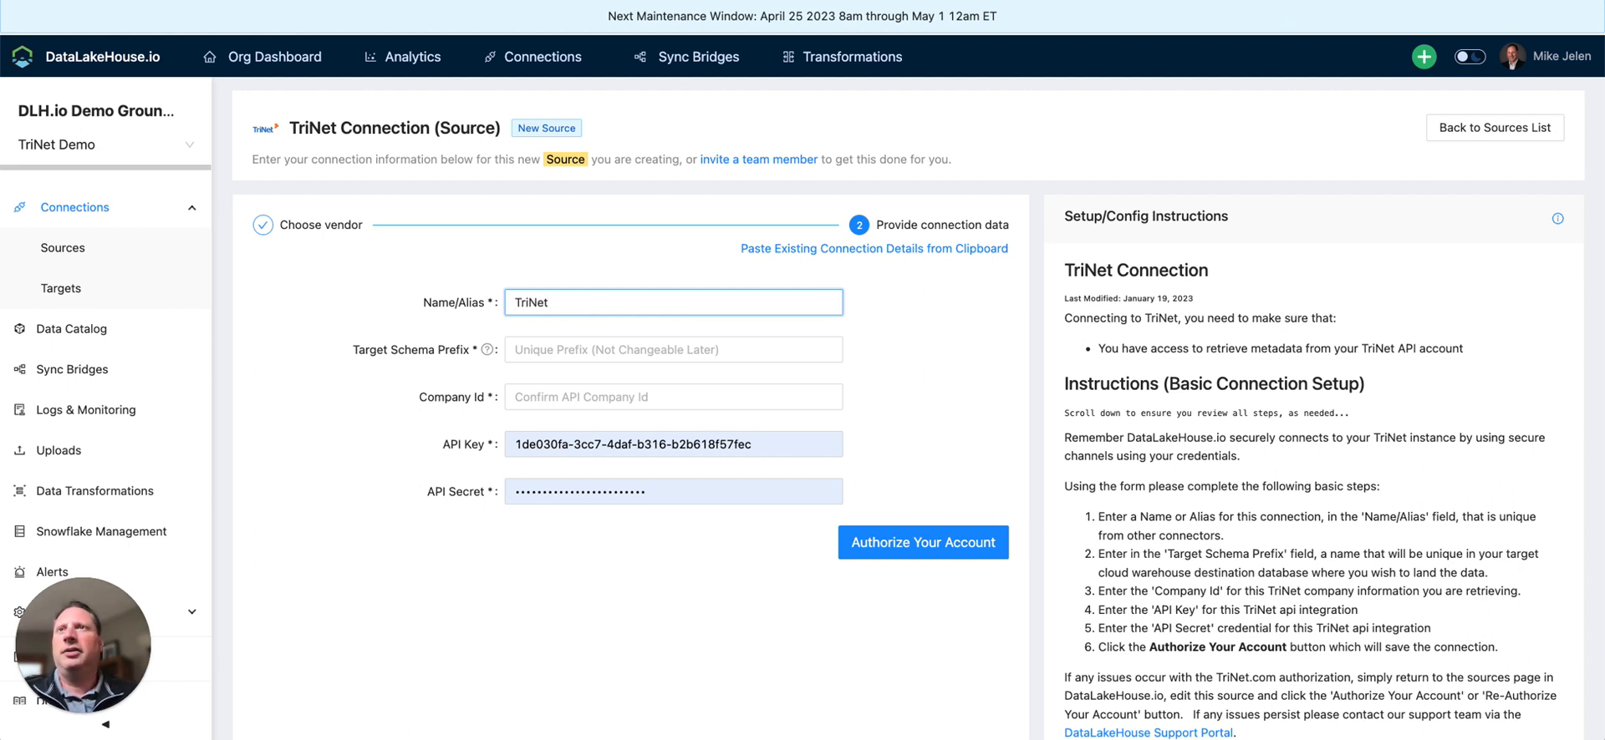
Step: Set the connection's target schema prefix to DEMOTRINET and fill in the TriNet company ID
{"action": "left_click", "coordinate": [578, 350]}
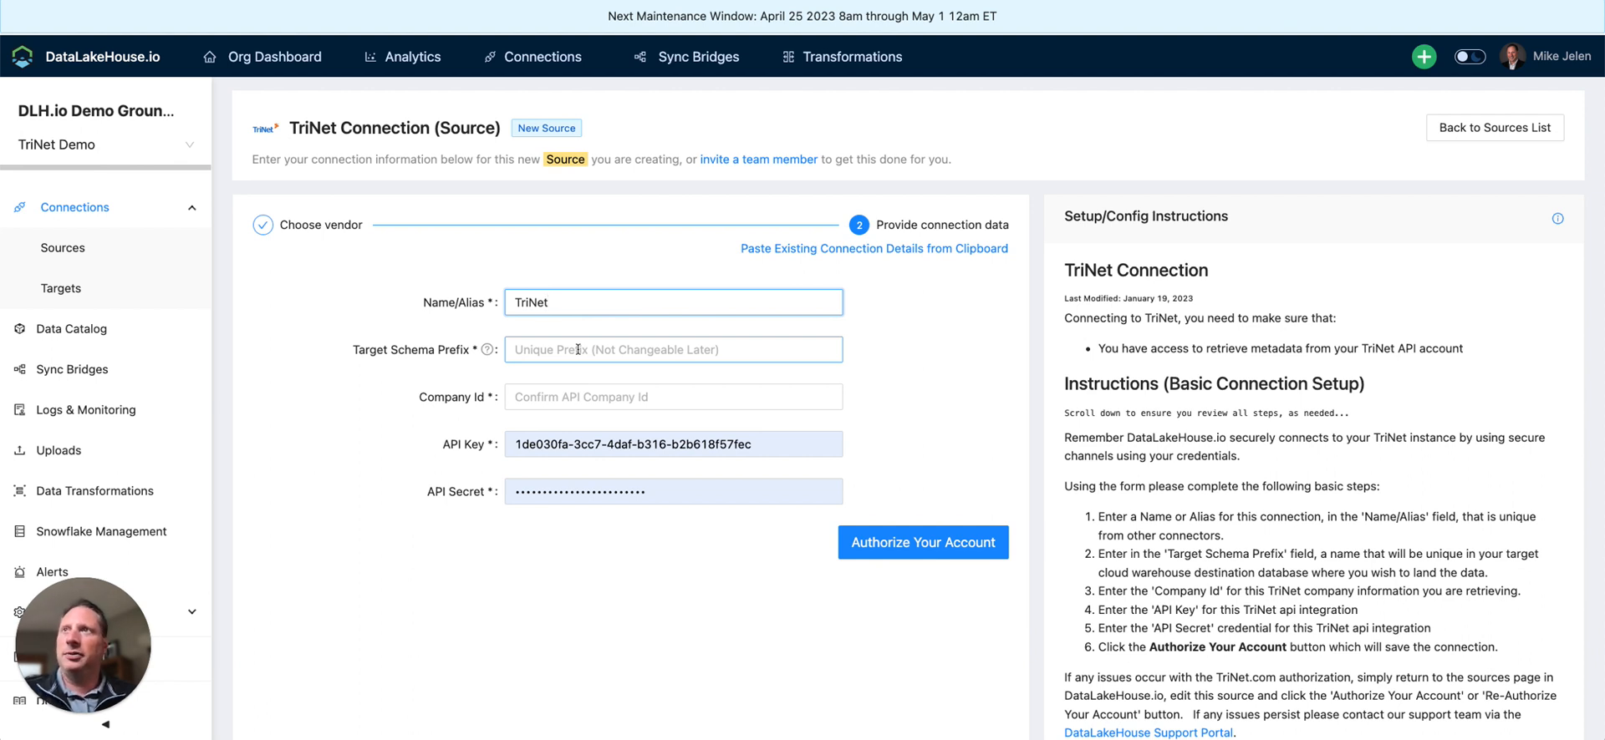
{"action": "left_click", "coordinate": [577, 349]}
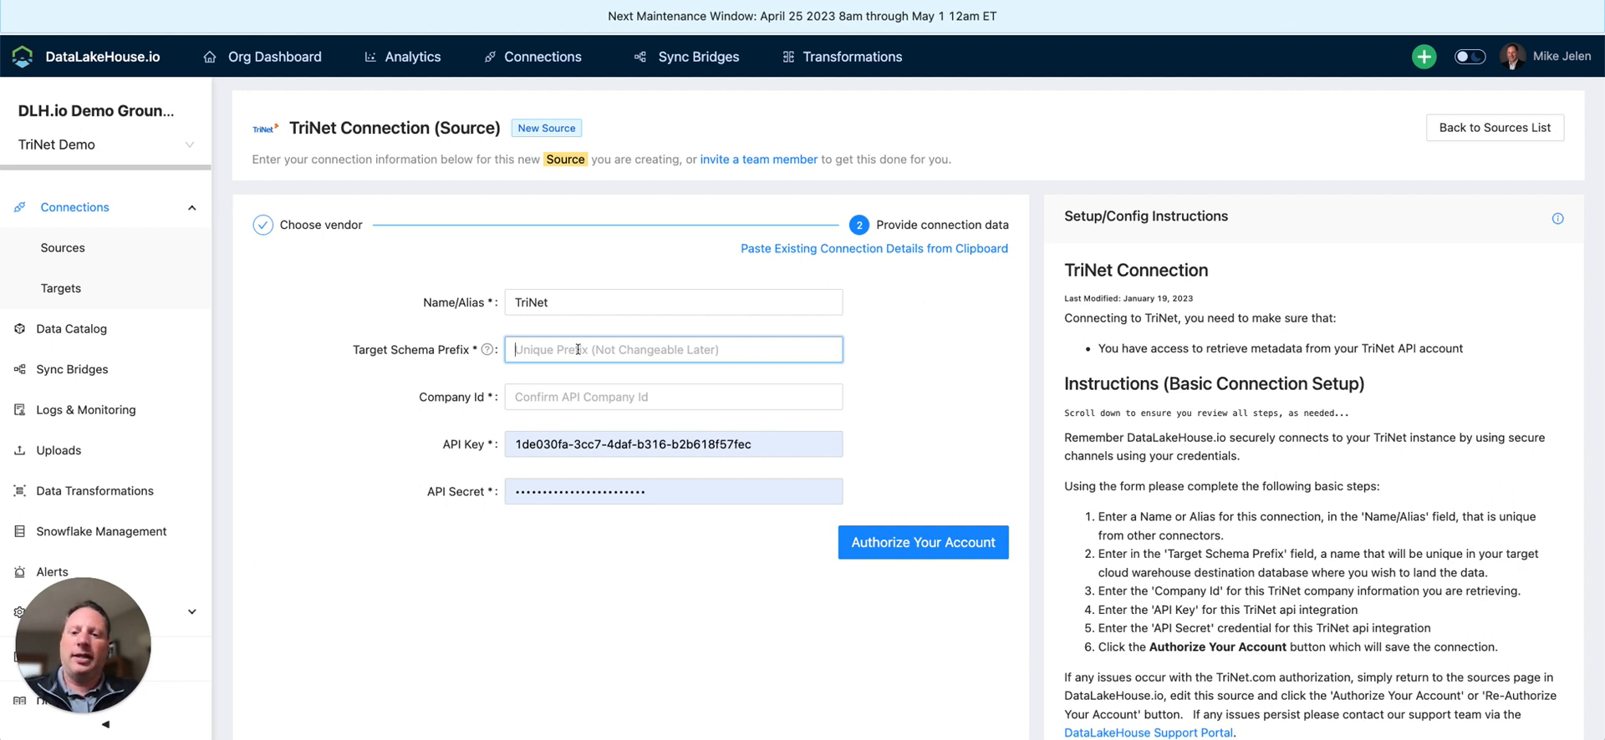
{"action": "type", "text": "DEMOT"}
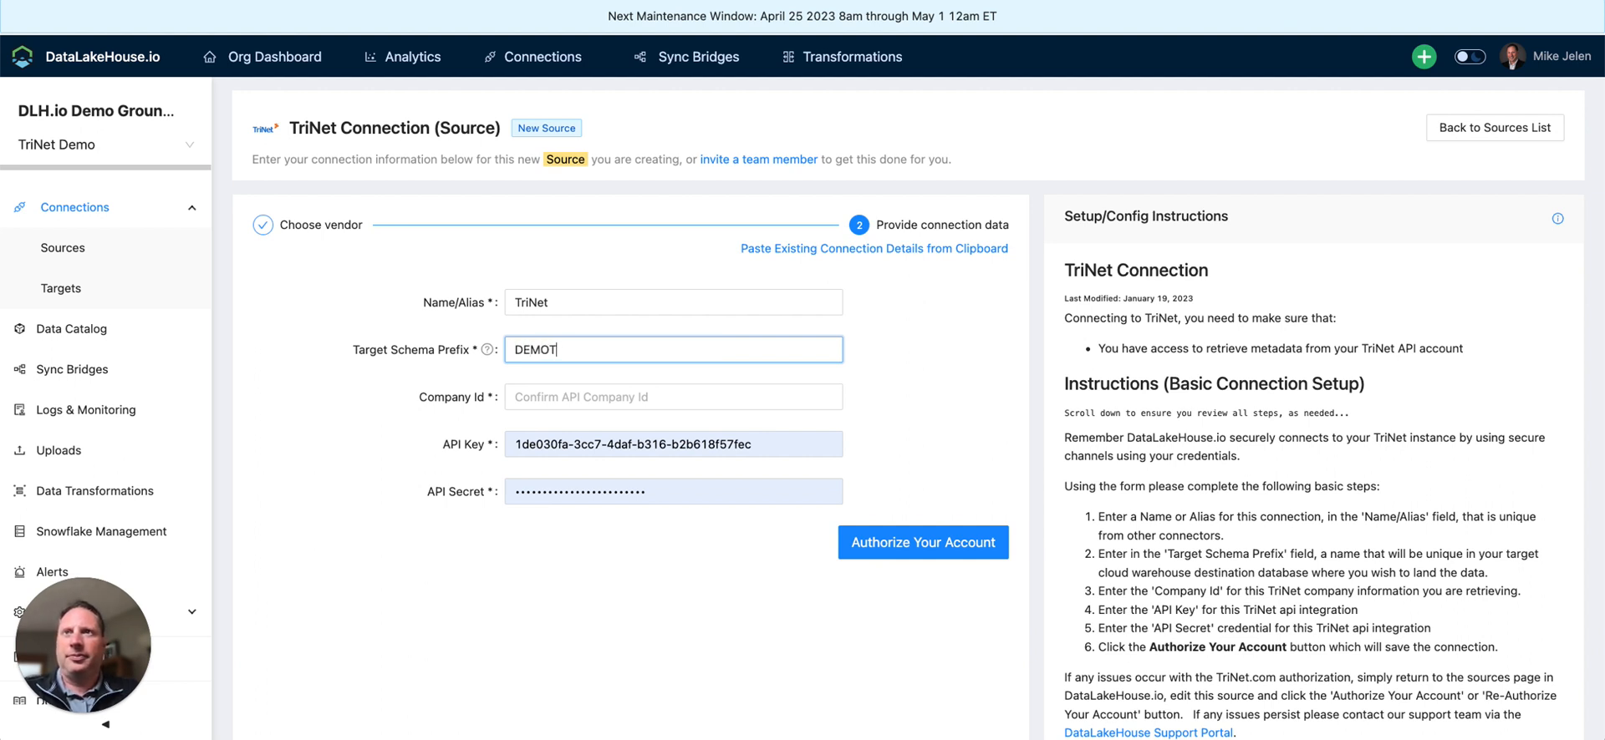
{"action": "type", "text": "RINET"}
{"action": "left_click", "coordinate": [673, 397]}
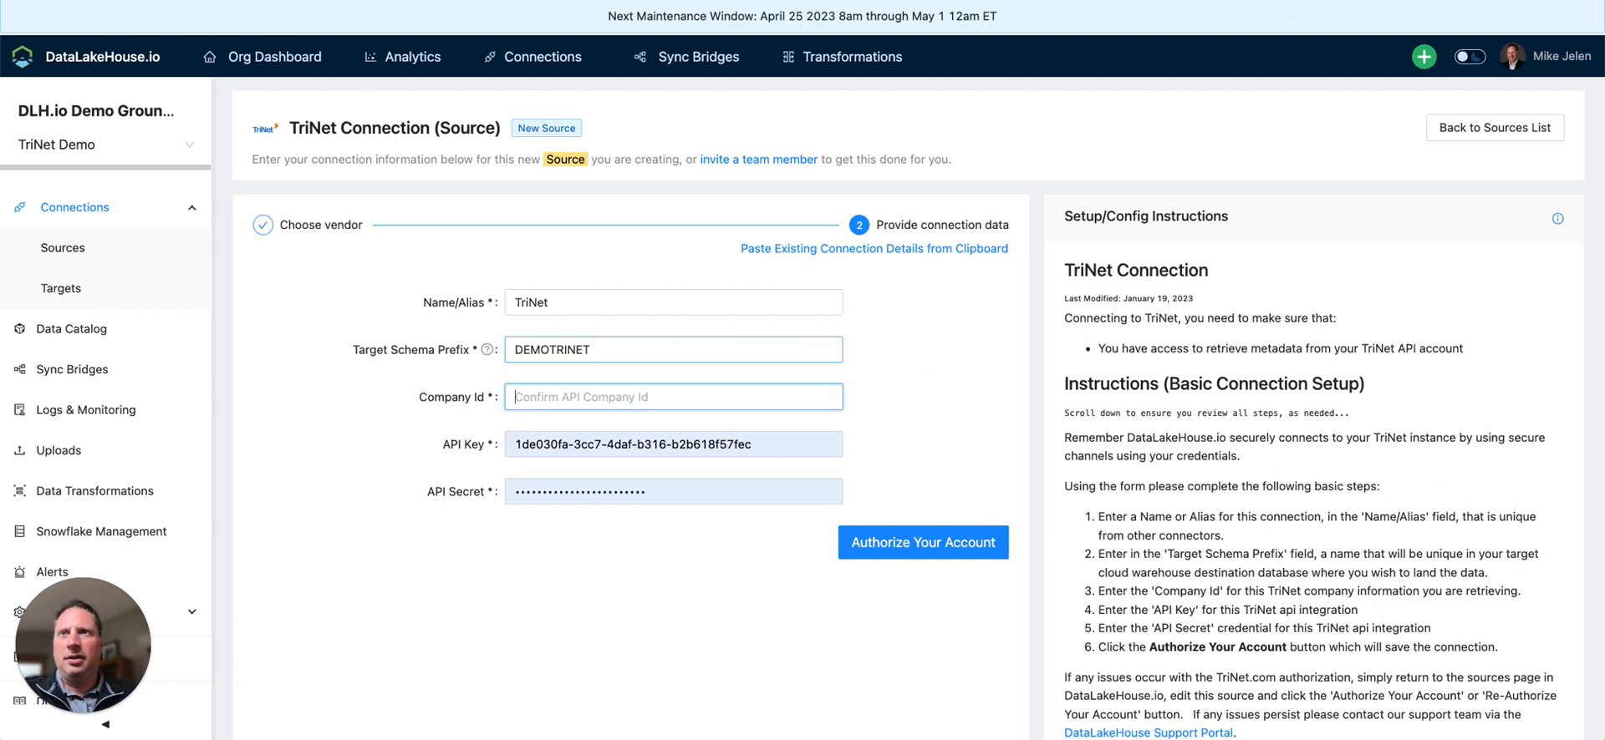
{"action": "key", "text": "Tab"}
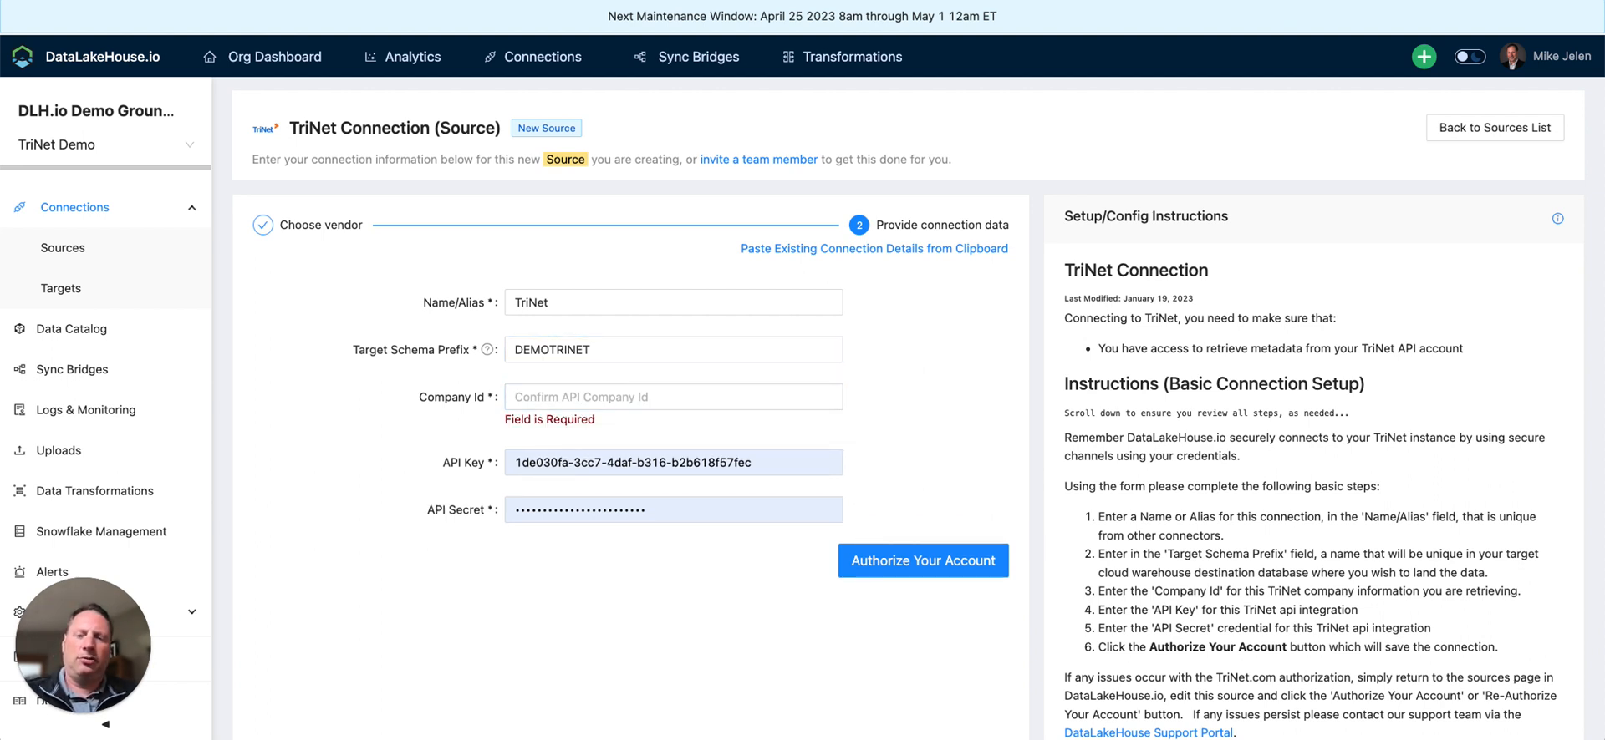
{"action": "left_click", "coordinate": [518, 400]}
{"action": "type", "text": "31T"}
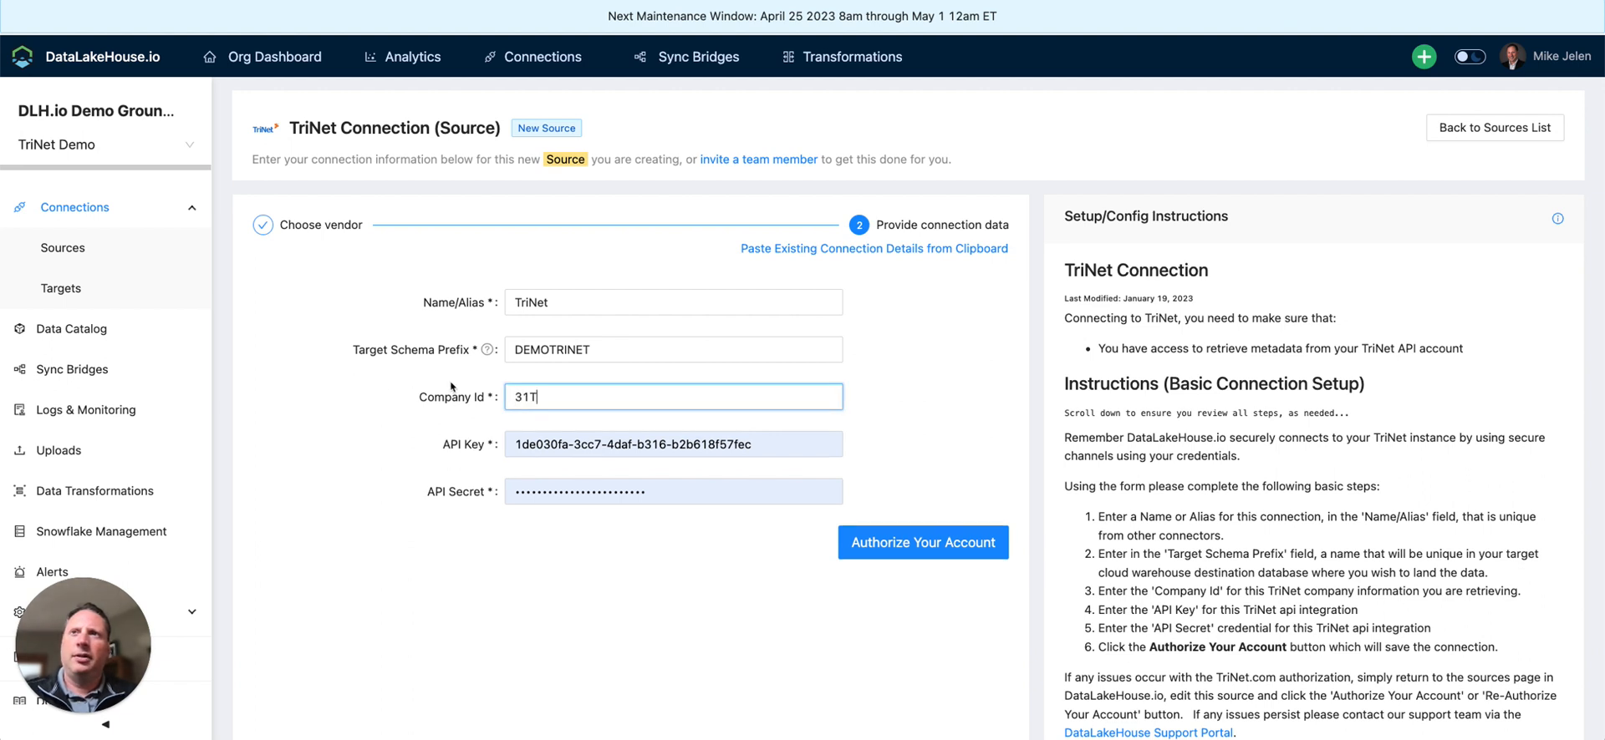
{"action": "key", "text": "Tab"}
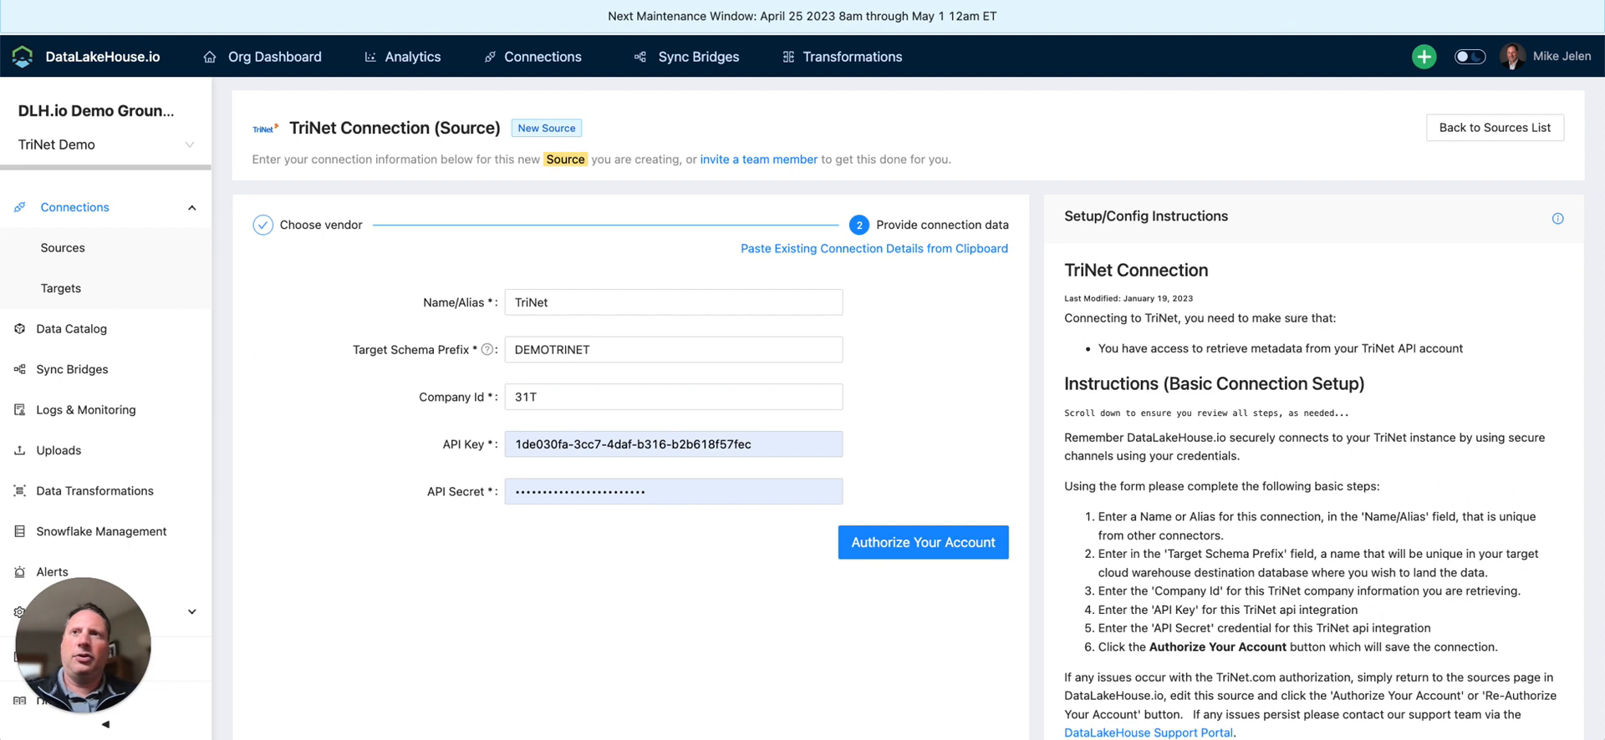
Step: Replace the prefilled API key and API secret with the copied TriNet credentials and authorize the account
{"action": "left_click_drag", "start_coordinate": [758, 445], "coordinate": [482, 451]}
{"action": "key", "text": "ctrl+v"}
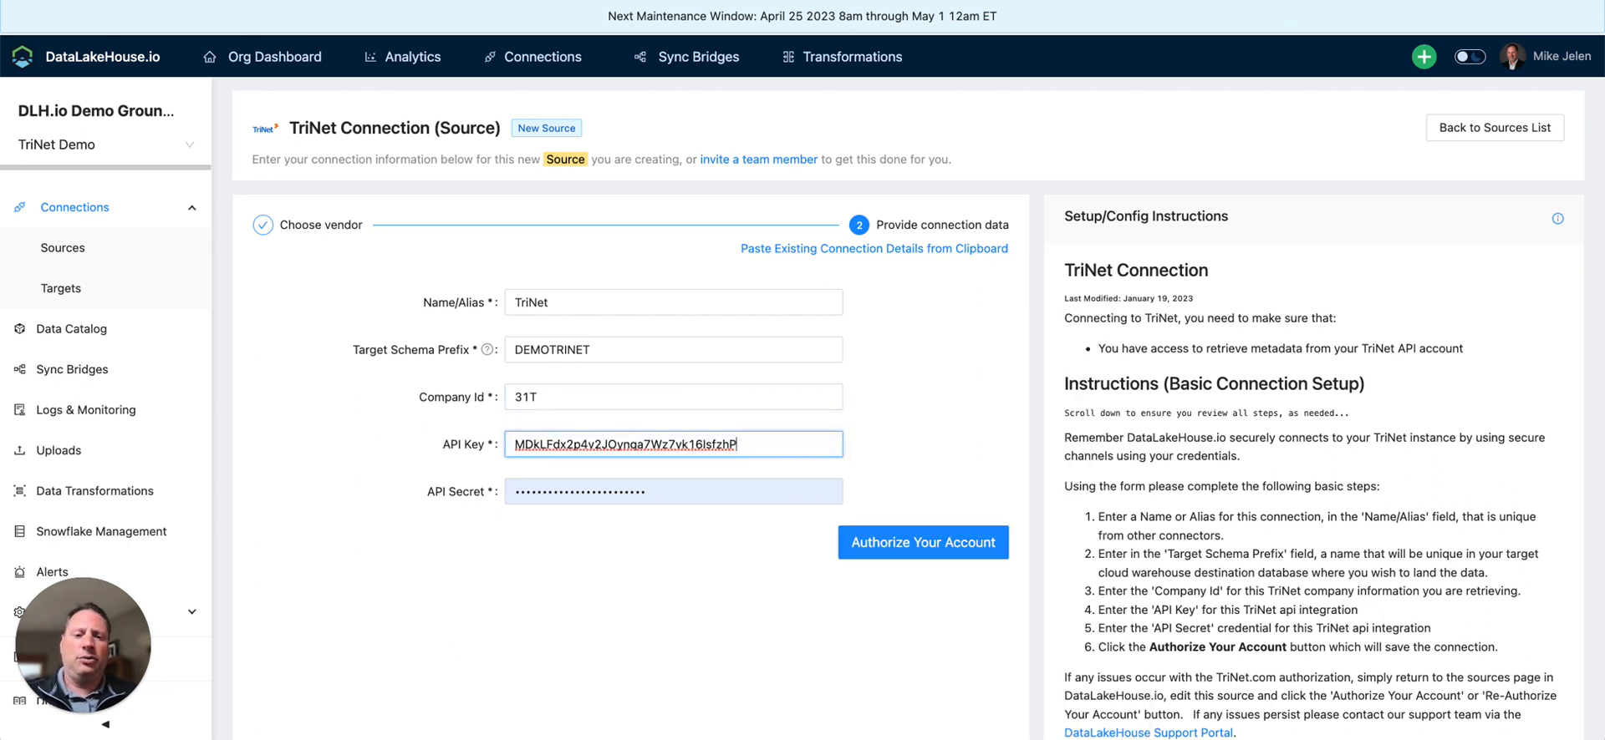
{"action": "key", "text": "Tab"}
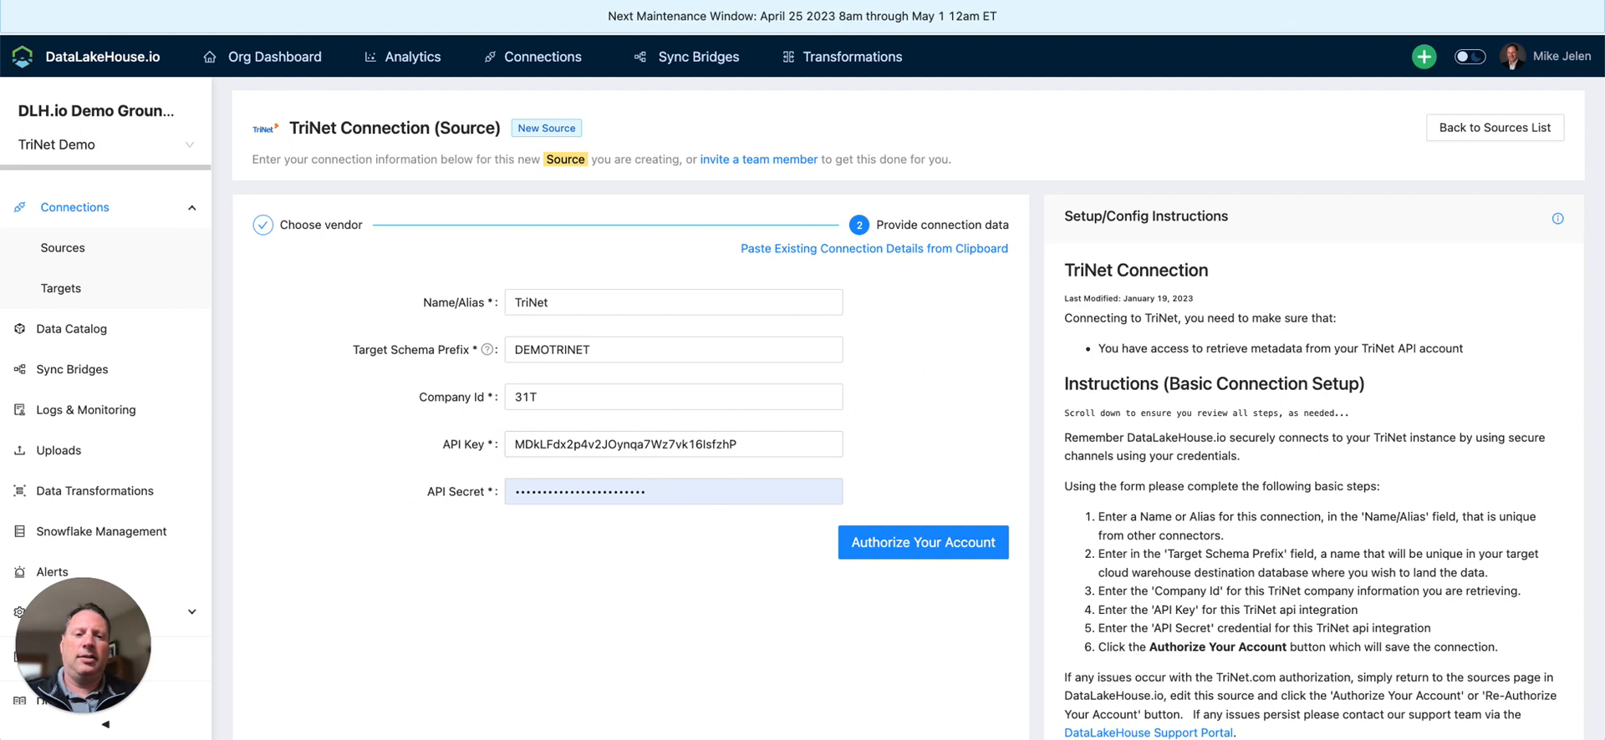
{"action": "left_click", "coordinate": [659, 484]}
{"action": "key", "text": "ctrl+a"}
{"action": "key", "text": "ctrl+v"}
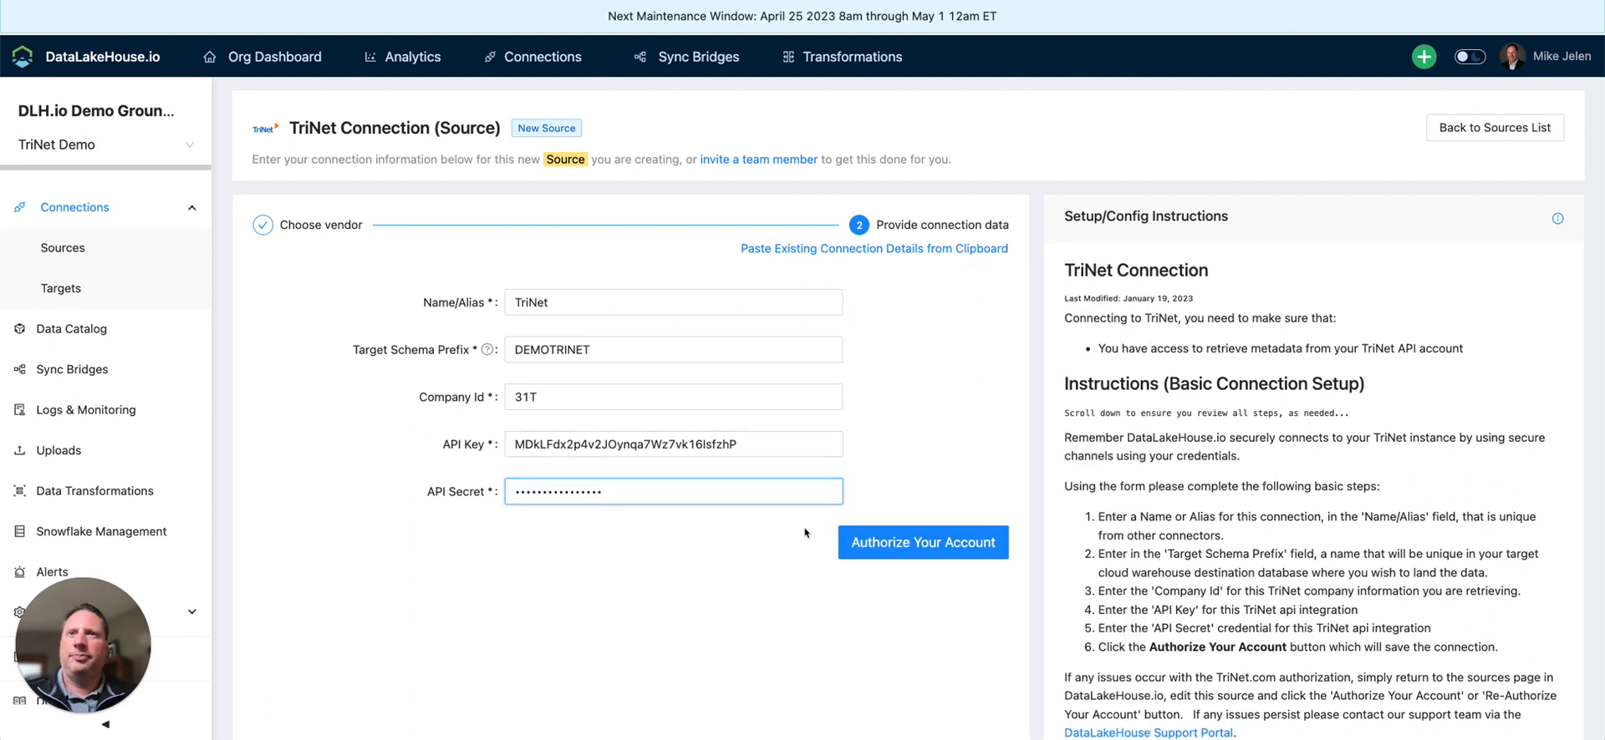
{"action": "left_click", "coordinate": [895, 547]}
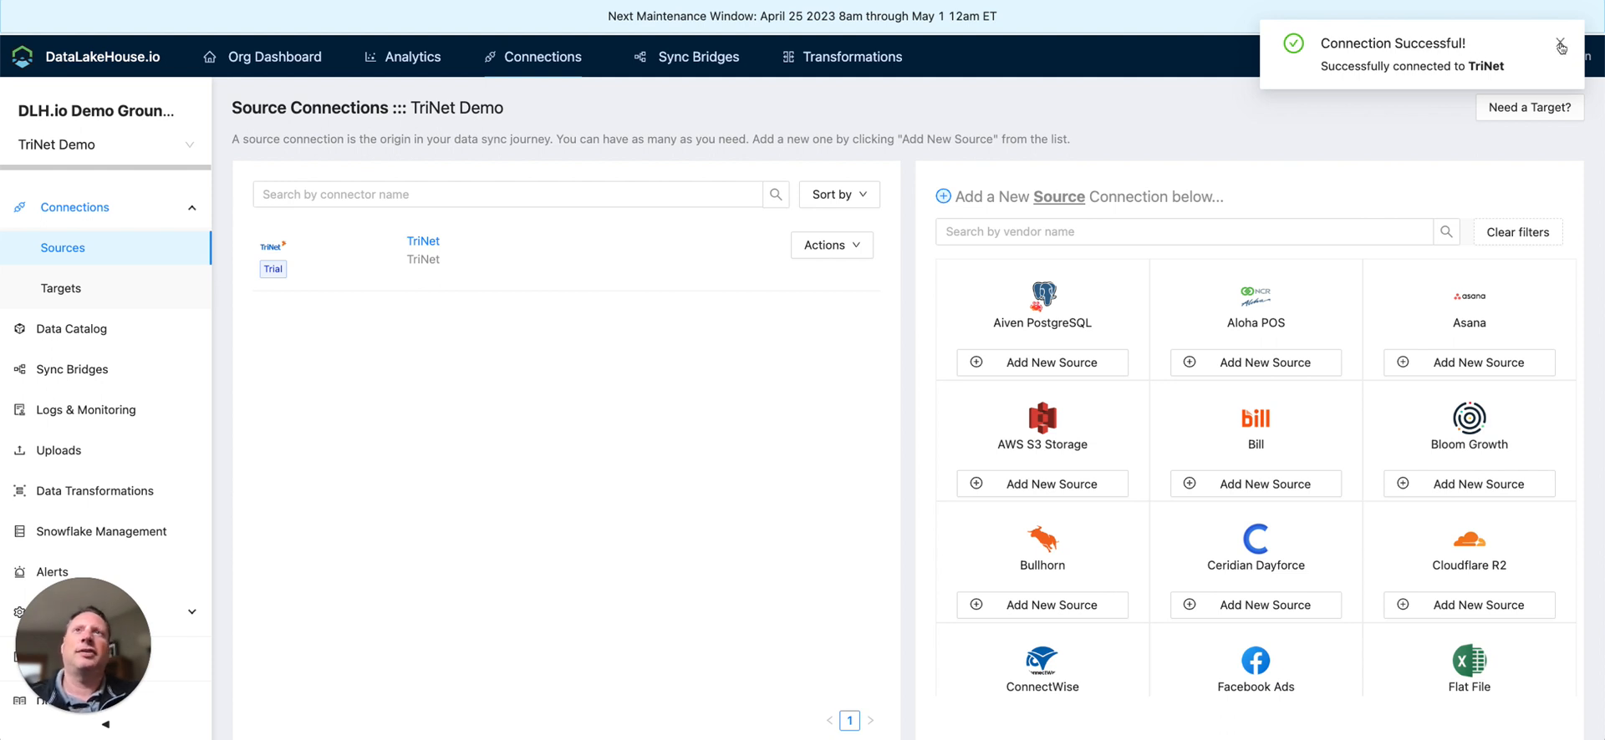
{"action": "left_click", "coordinate": [1559, 46]}
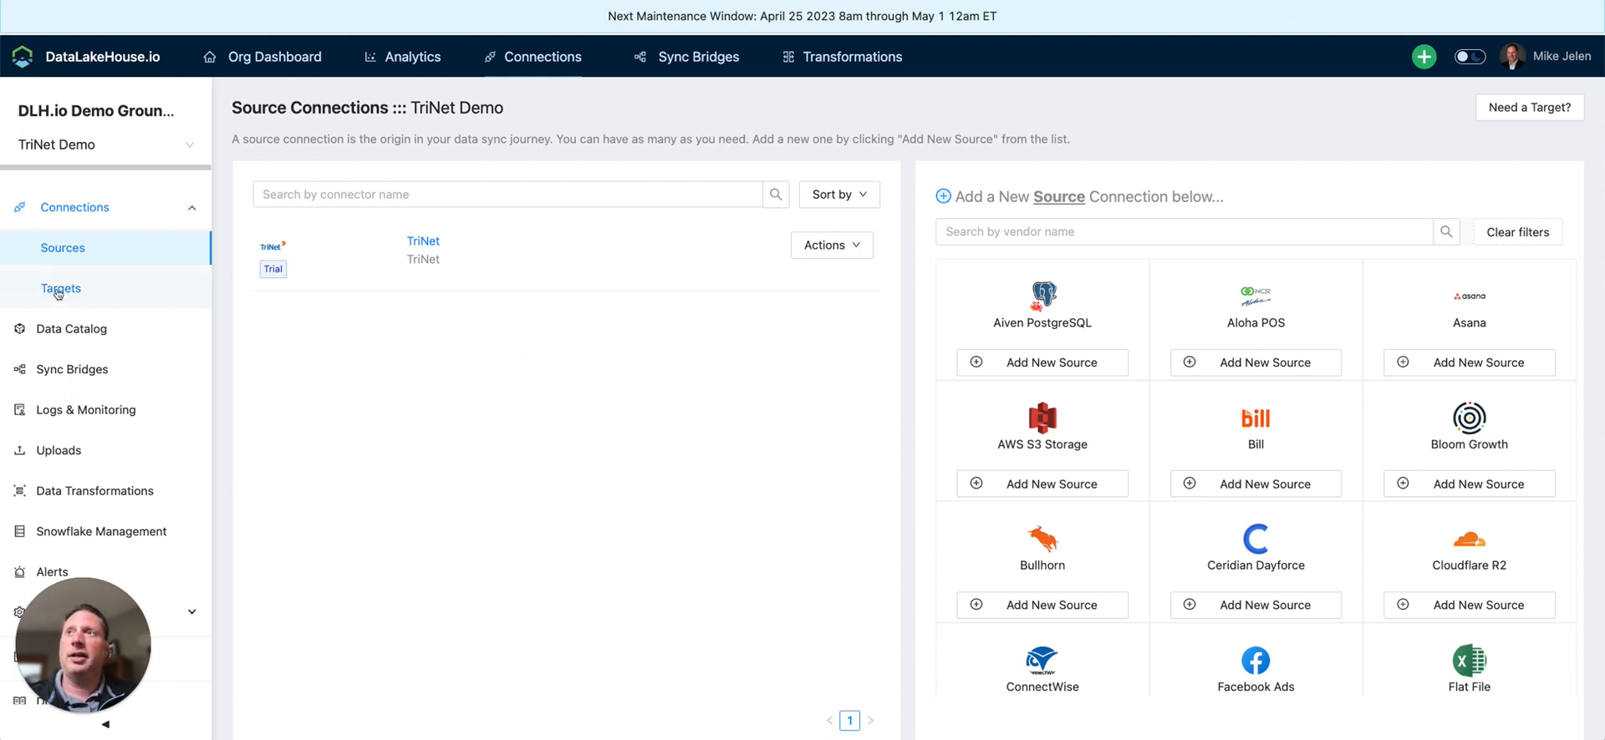
Step: Open the existing Snowflake target connection and review its connection settings
{"action": "left_click", "coordinate": [60, 289]}
{"action": "left_click", "coordinate": [414, 266]}
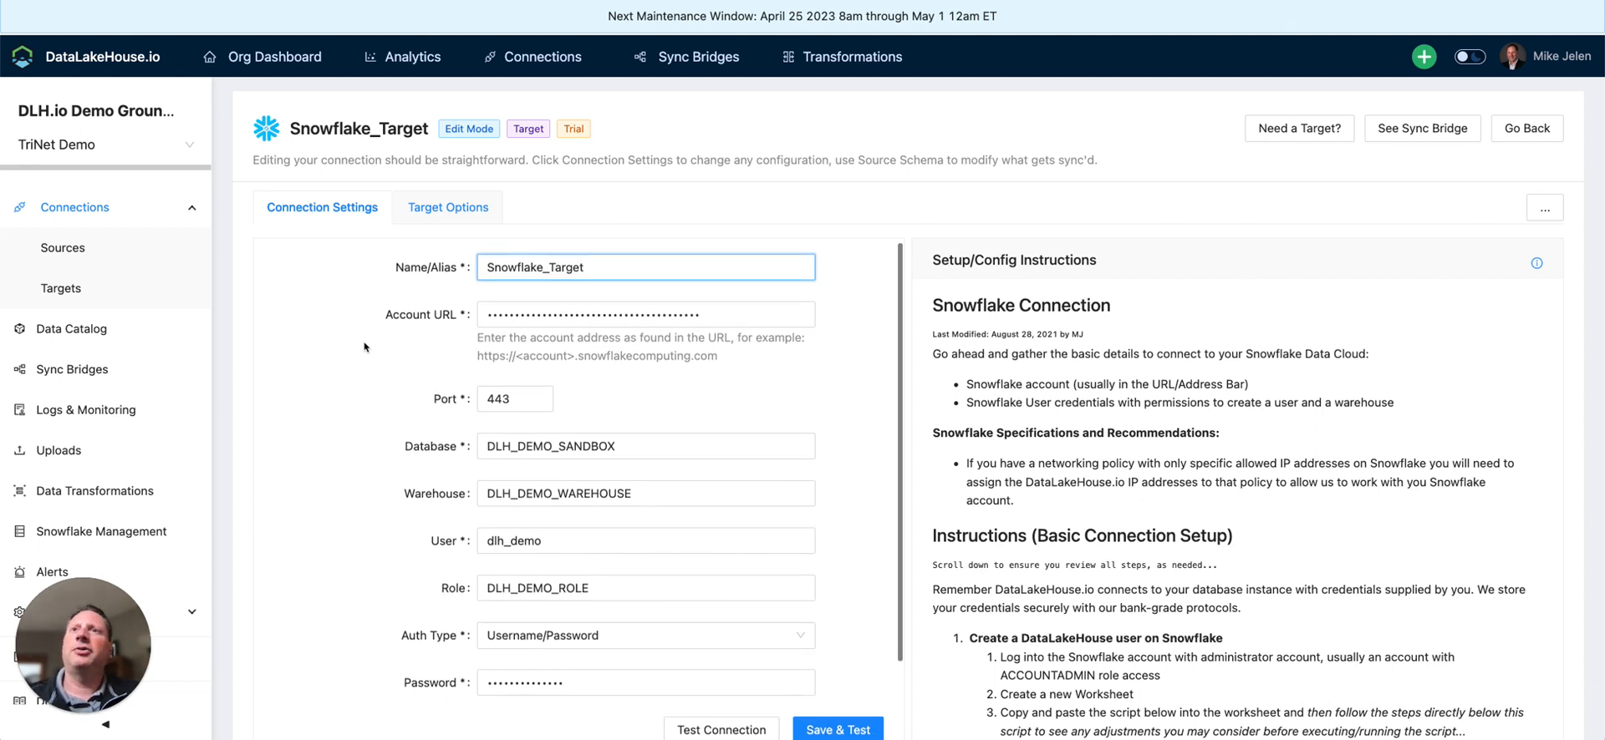
{"action": "scroll", "coordinate": [364, 346], "scroll_direction": "down", "scroll_amount": 2}
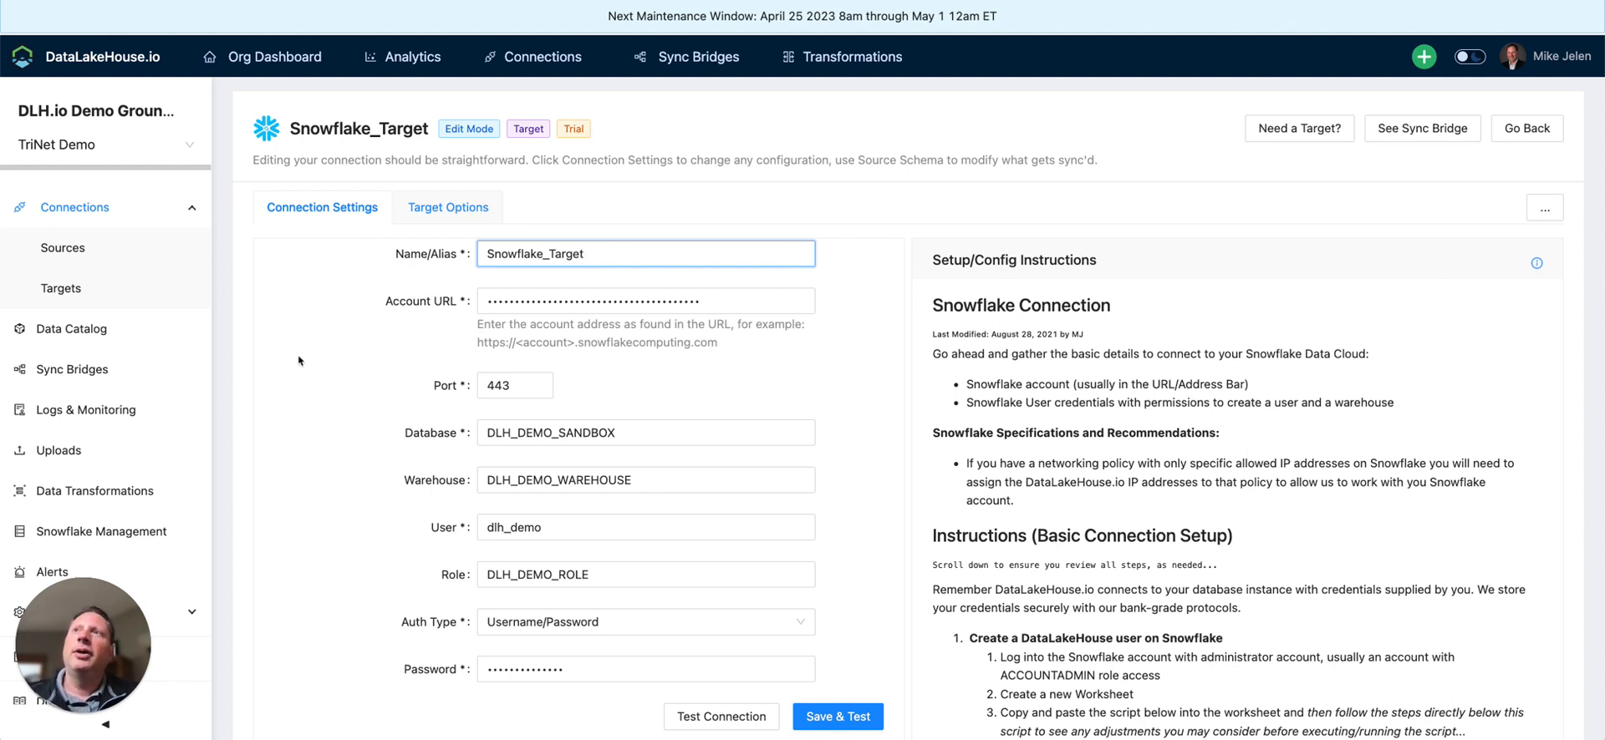
Step: Create a new sync bridge and name it Sync TriNet
{"action": "left_click", "coordinate": [102, 370]}
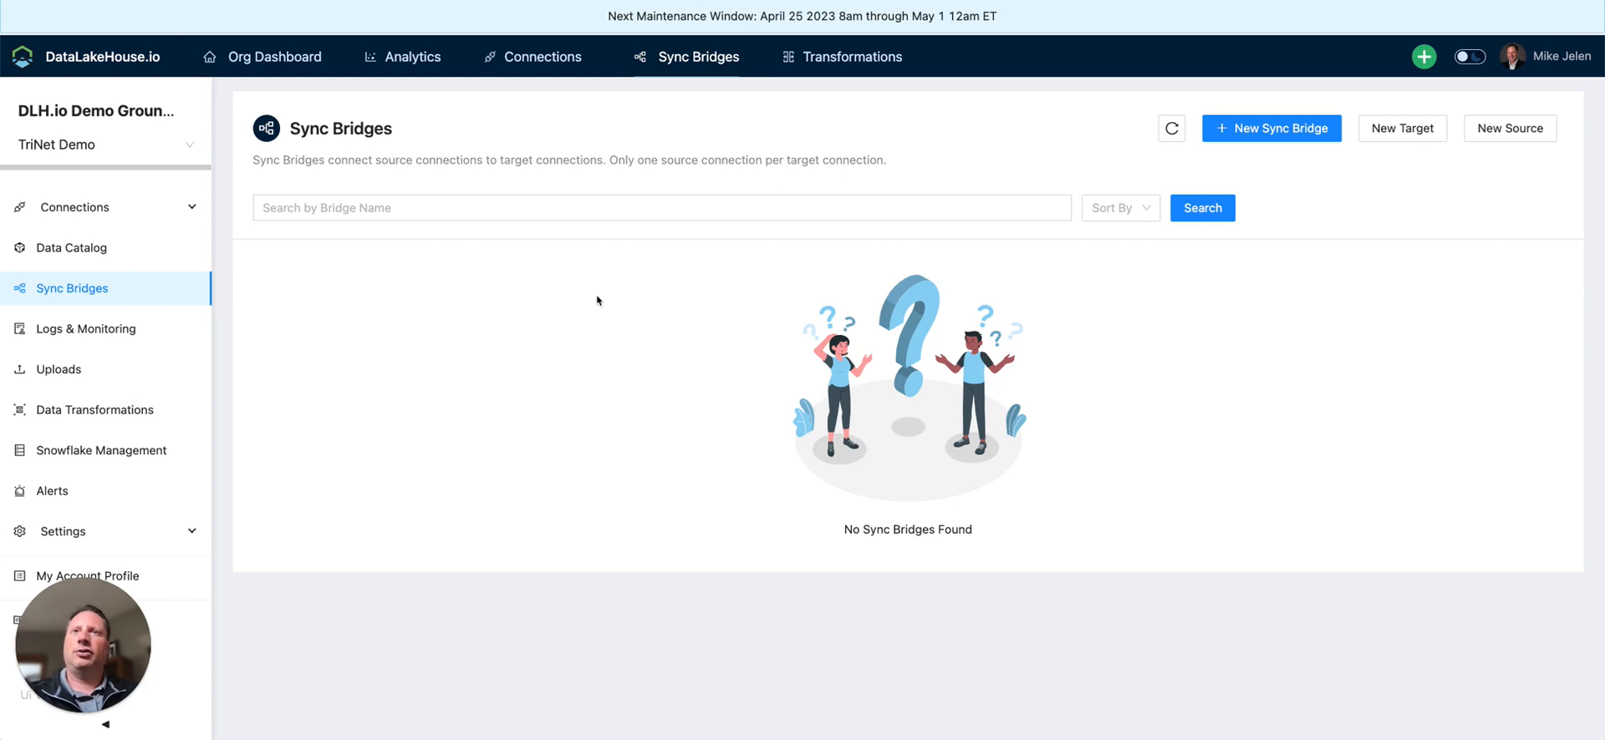
{"action": "left_click", "coordinate": [1254, 129]}
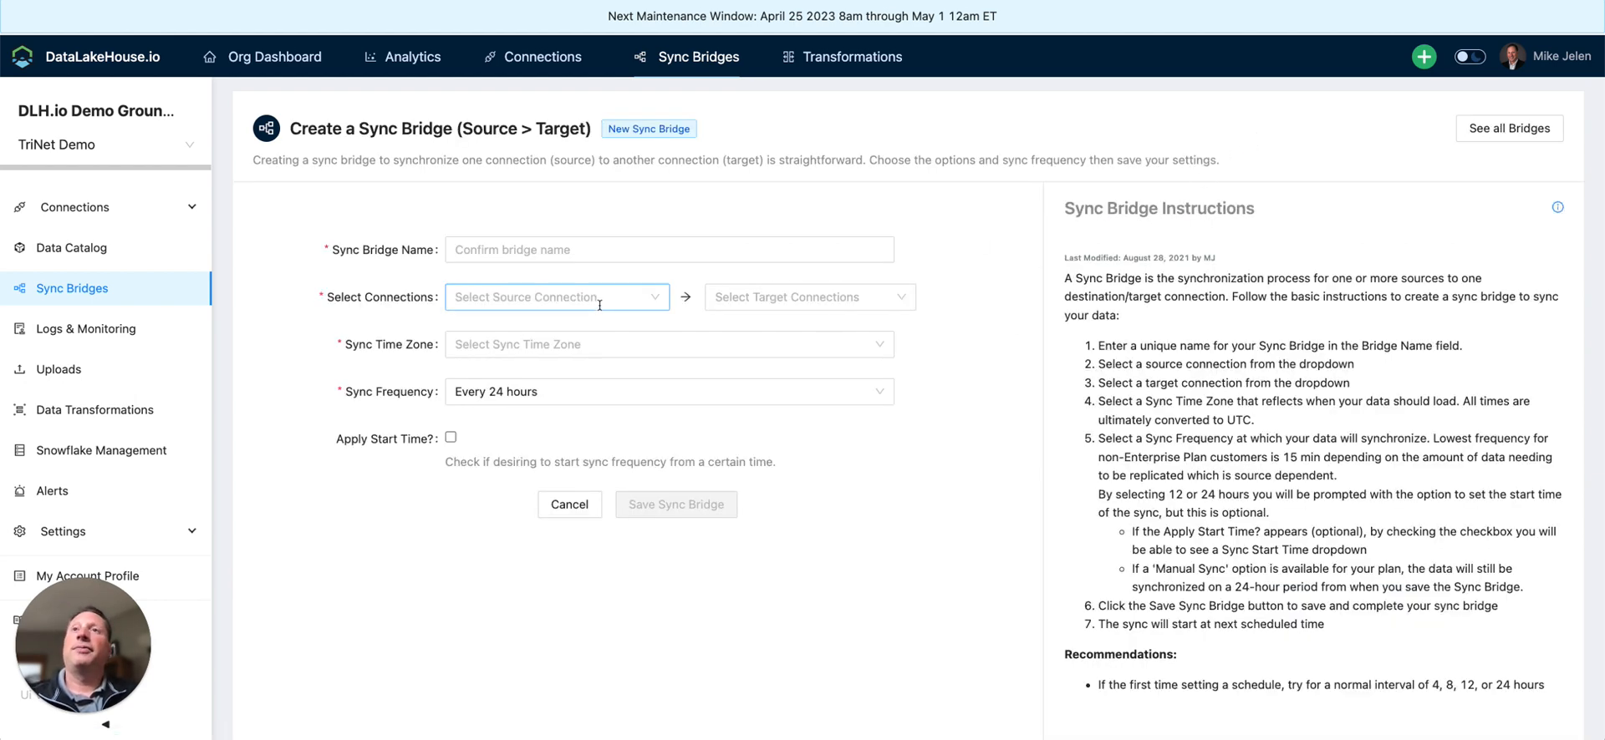
{"action": "left_click", "coordinate": [556, 250]}
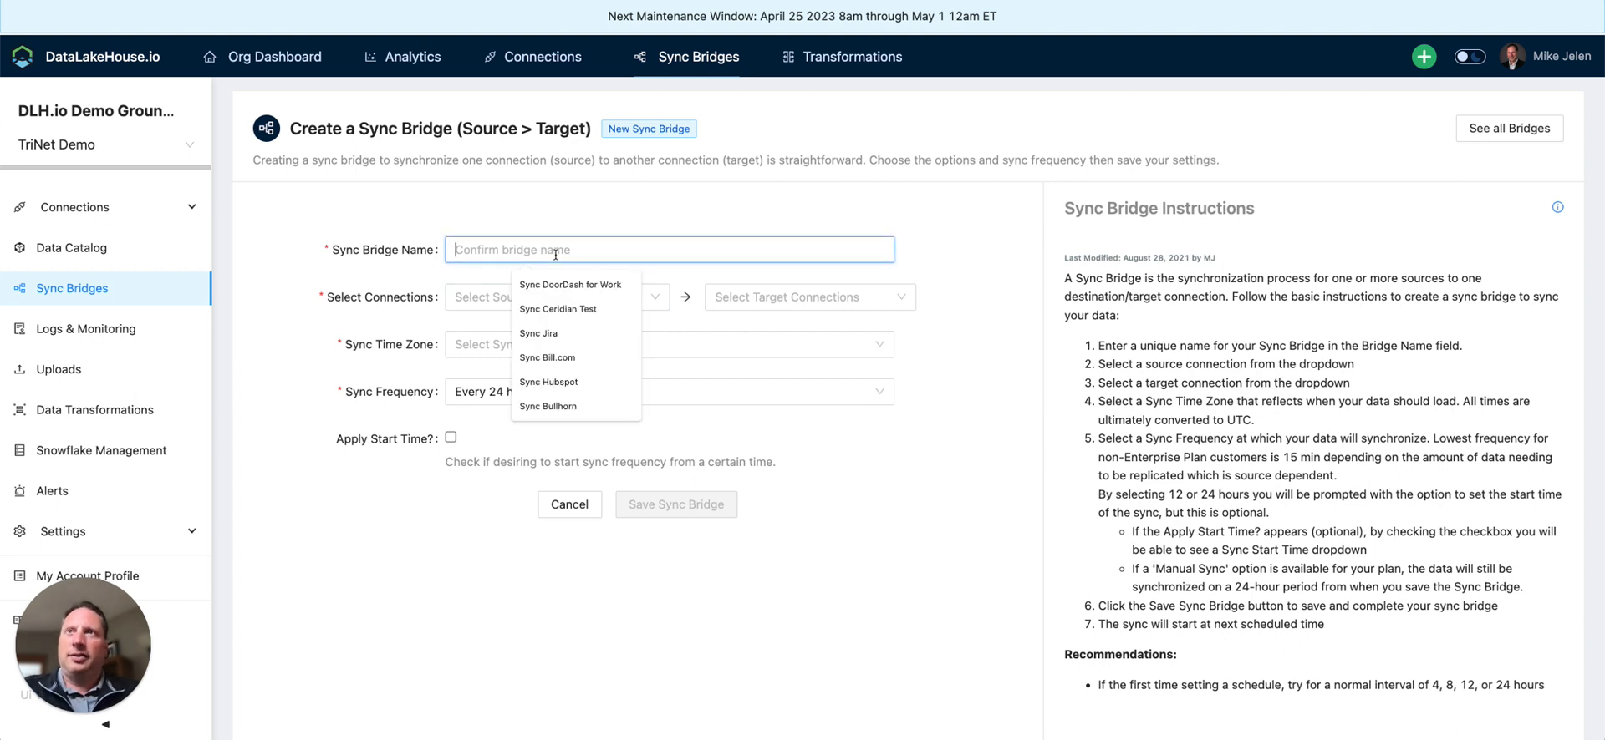
{"action": "type", "text": "Syn"}
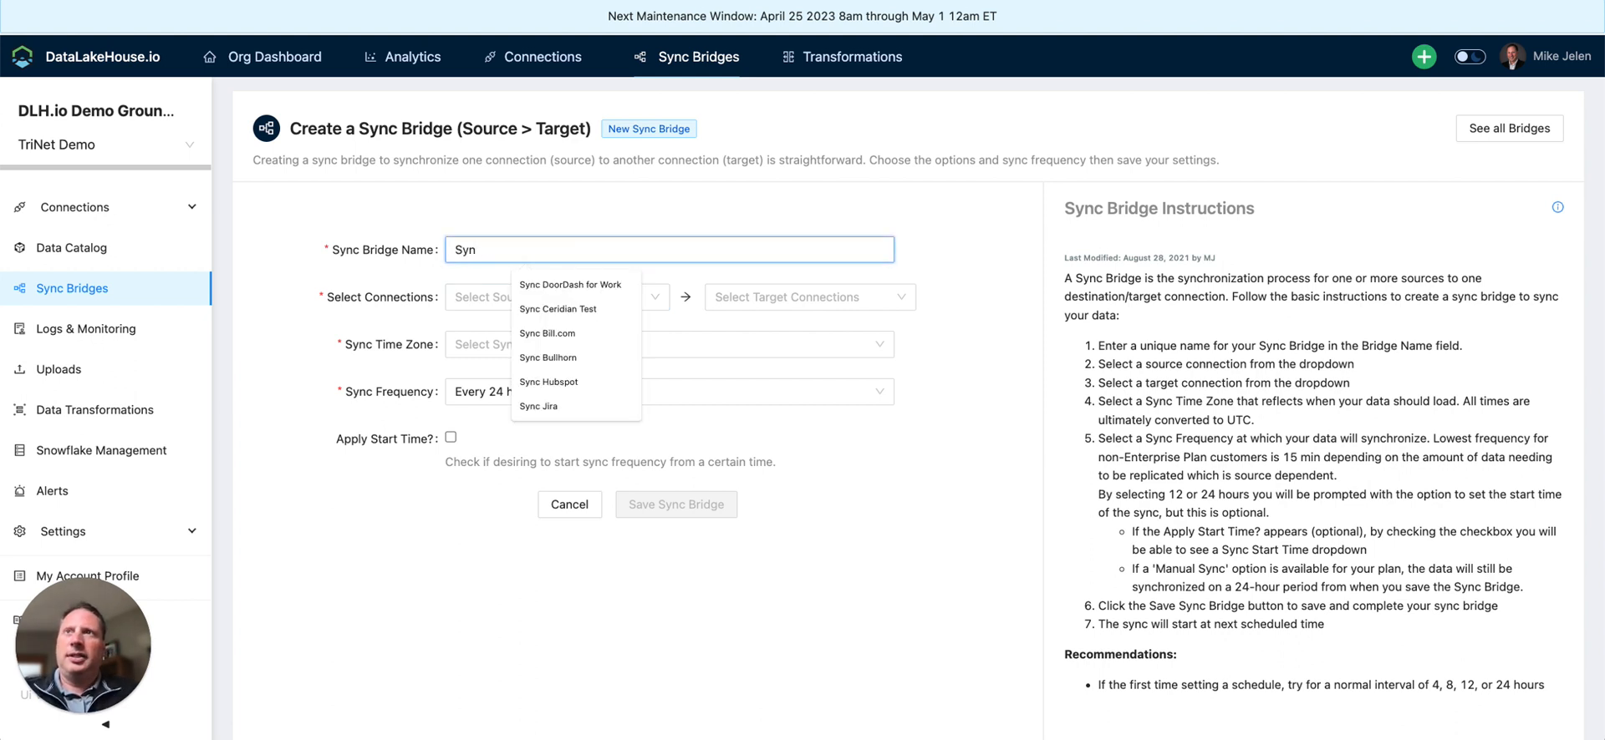
{"action": "type", "text": "c TriNet"}
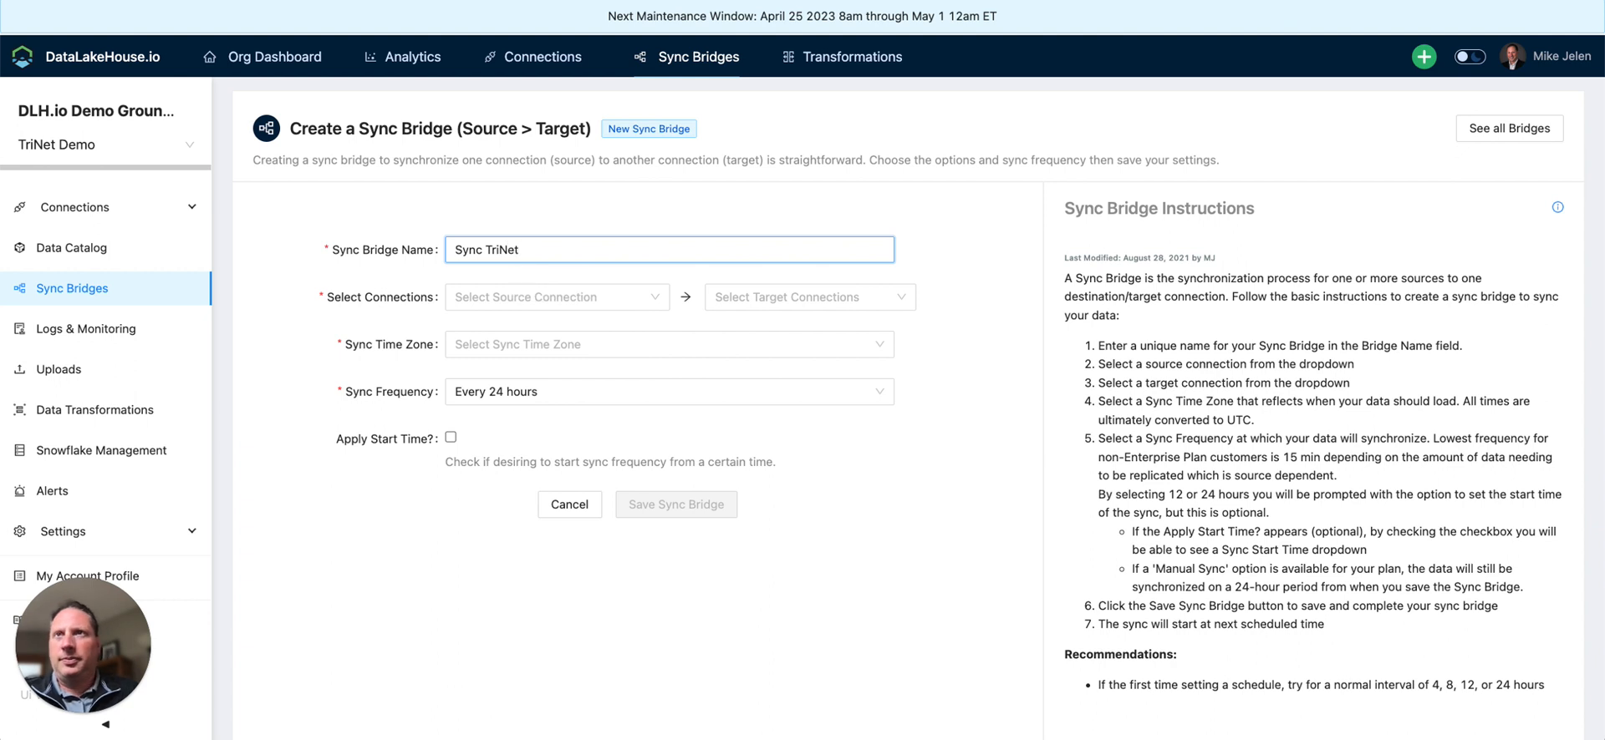
Step: Connect the bridge from the TriNet source to the Snowflake_Target target
{"action": "left_click", "coordinate": [583, 294]}
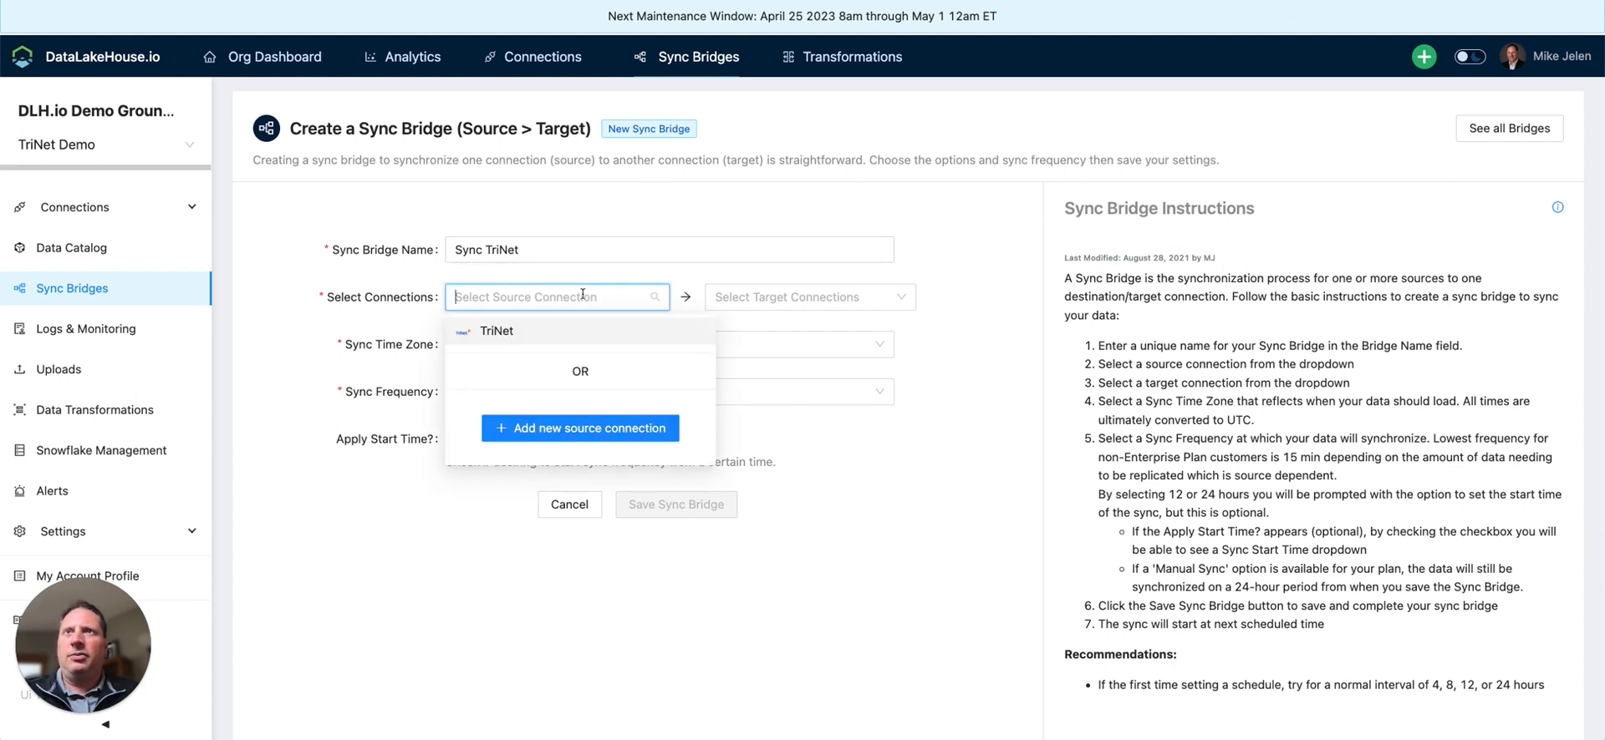
{"action": "left_click", "coordinate": [500, 331]}
{"action": "left_click", "coordinate": [769, 302]}
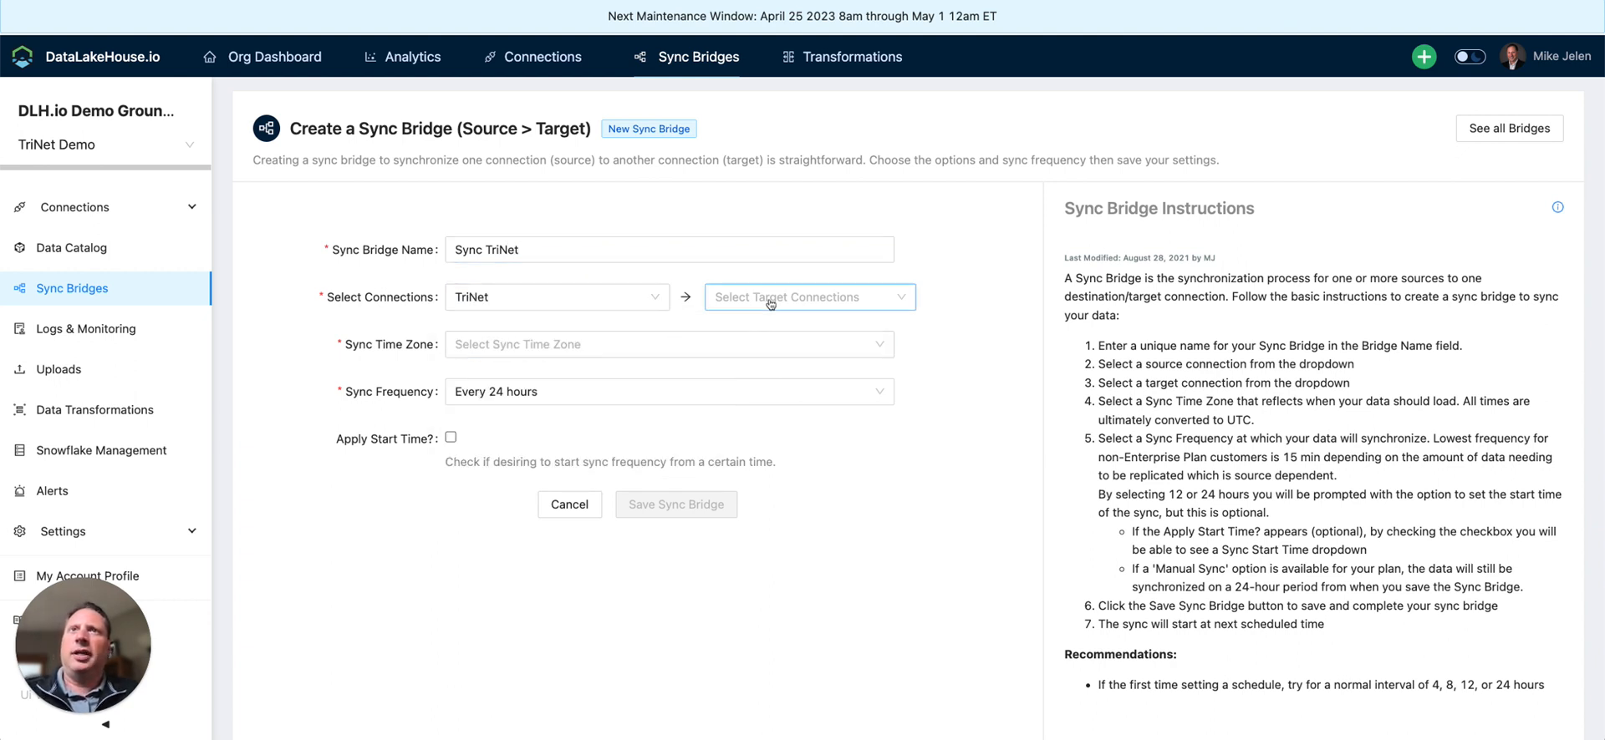
{"action": "left_click", "coordinate": [779, 330]}
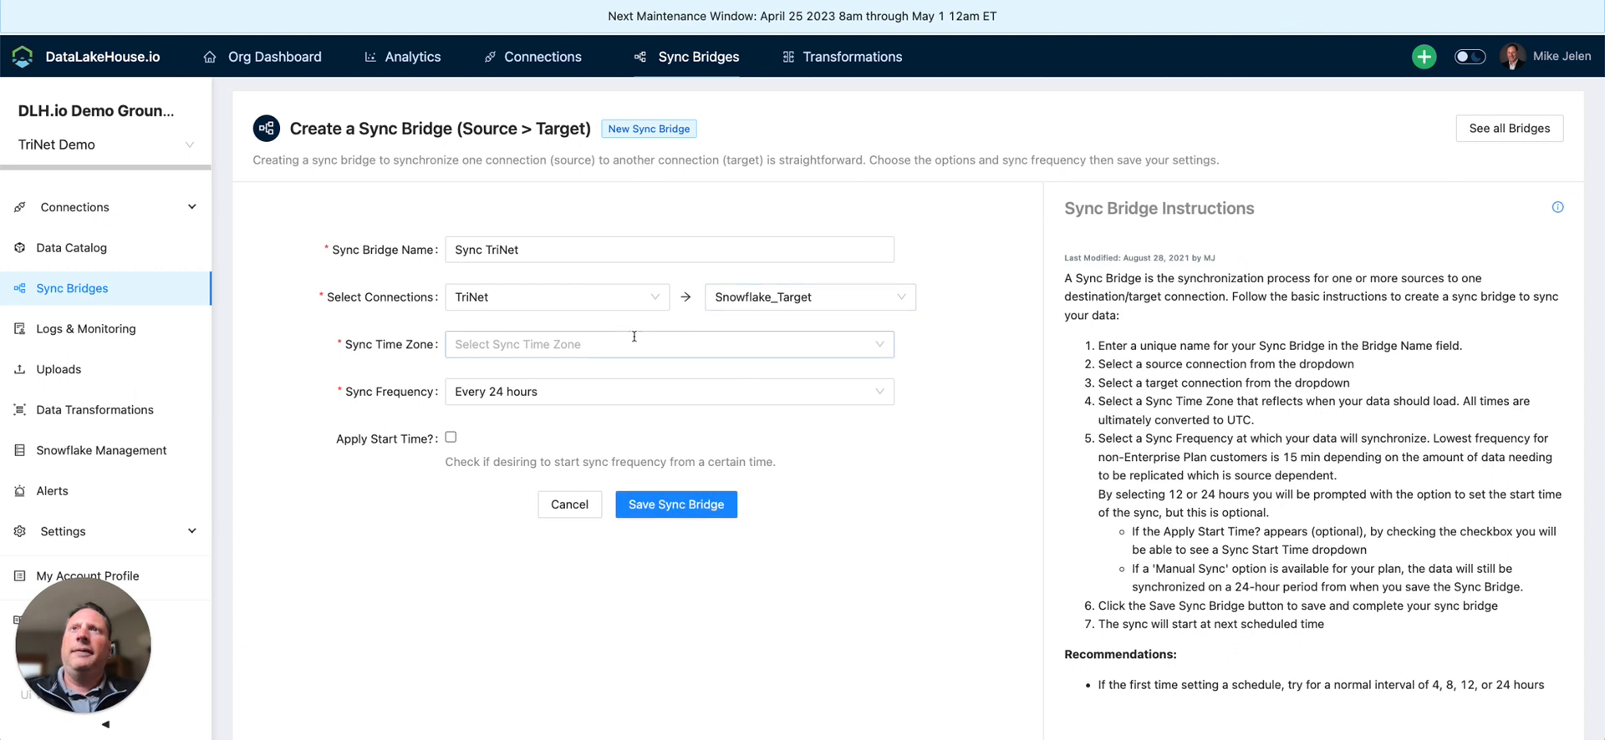
Step: Set the sync time zone to America/Chicago (GMT-6:00) and the frequency to every 1 hour, and save the bridge
{"action": "left_click", "coordinate": [605, 343]}
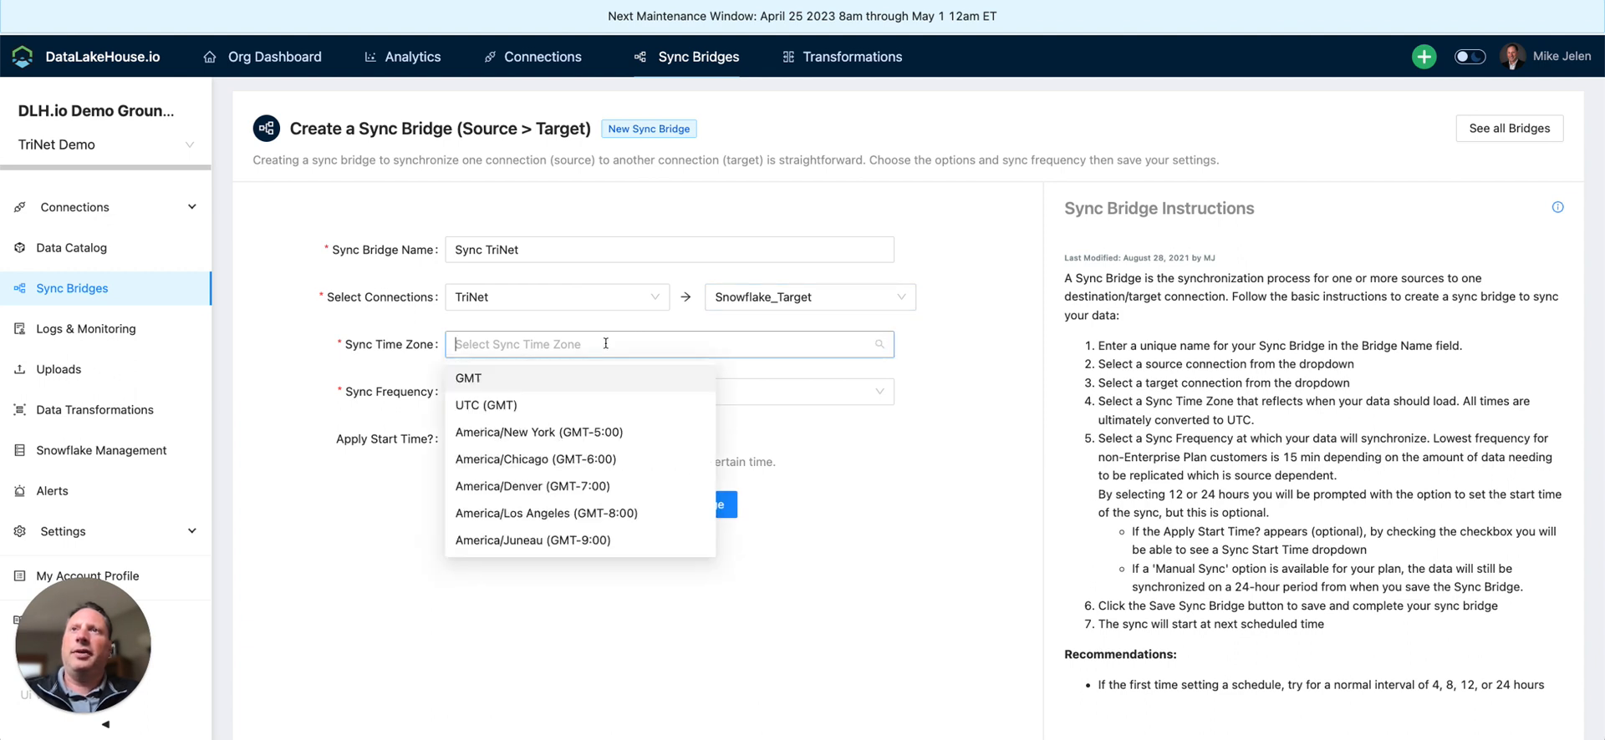
{"action": "left_click", "coordinate": [595, 458]}
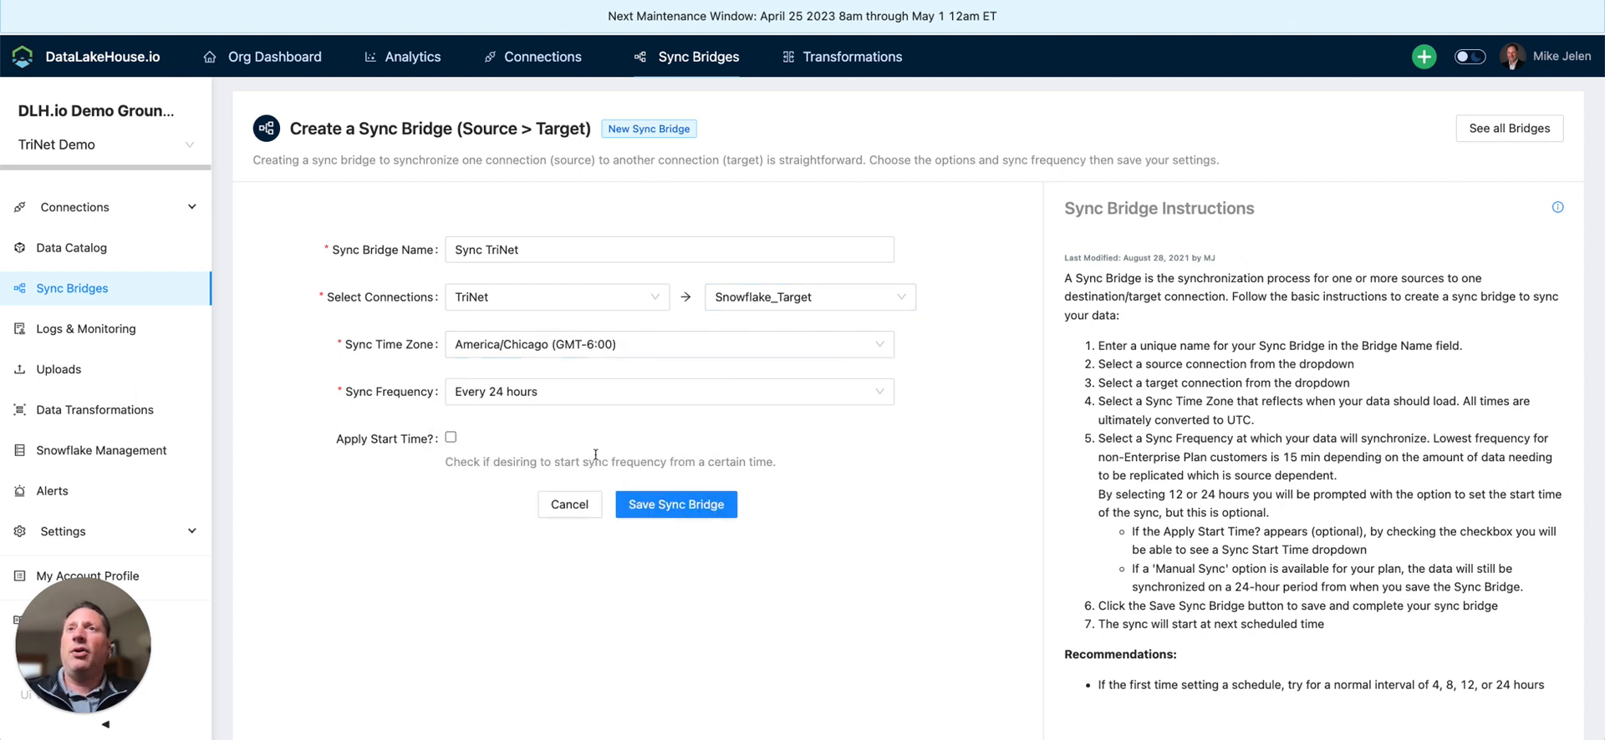
{"action": "left_click", "coordinate": [617, 400]}
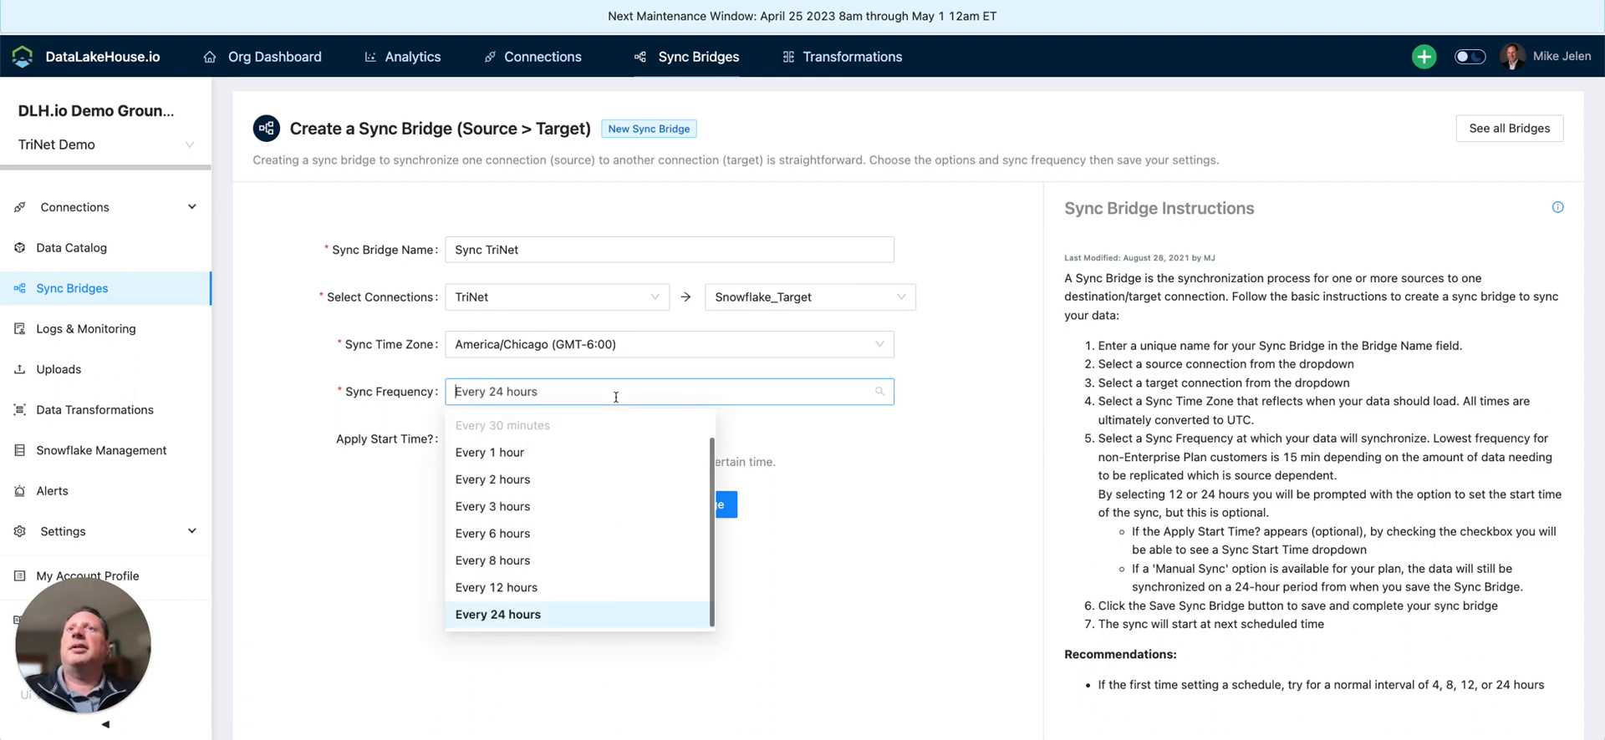
{"action": "left_click", "coordinate": [545, 462]}
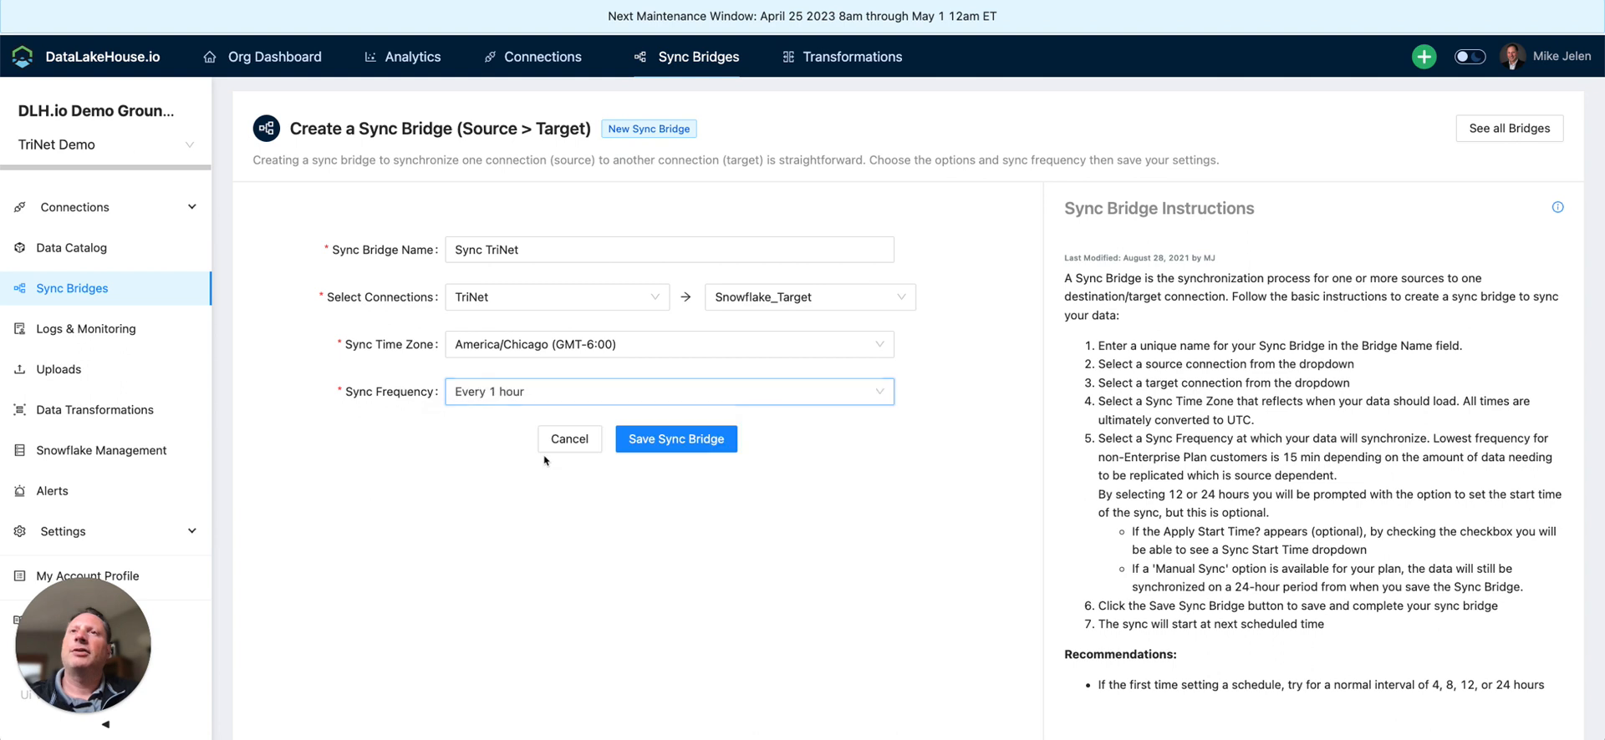
{"action": "left_click", "coordinate": [671, 440]}
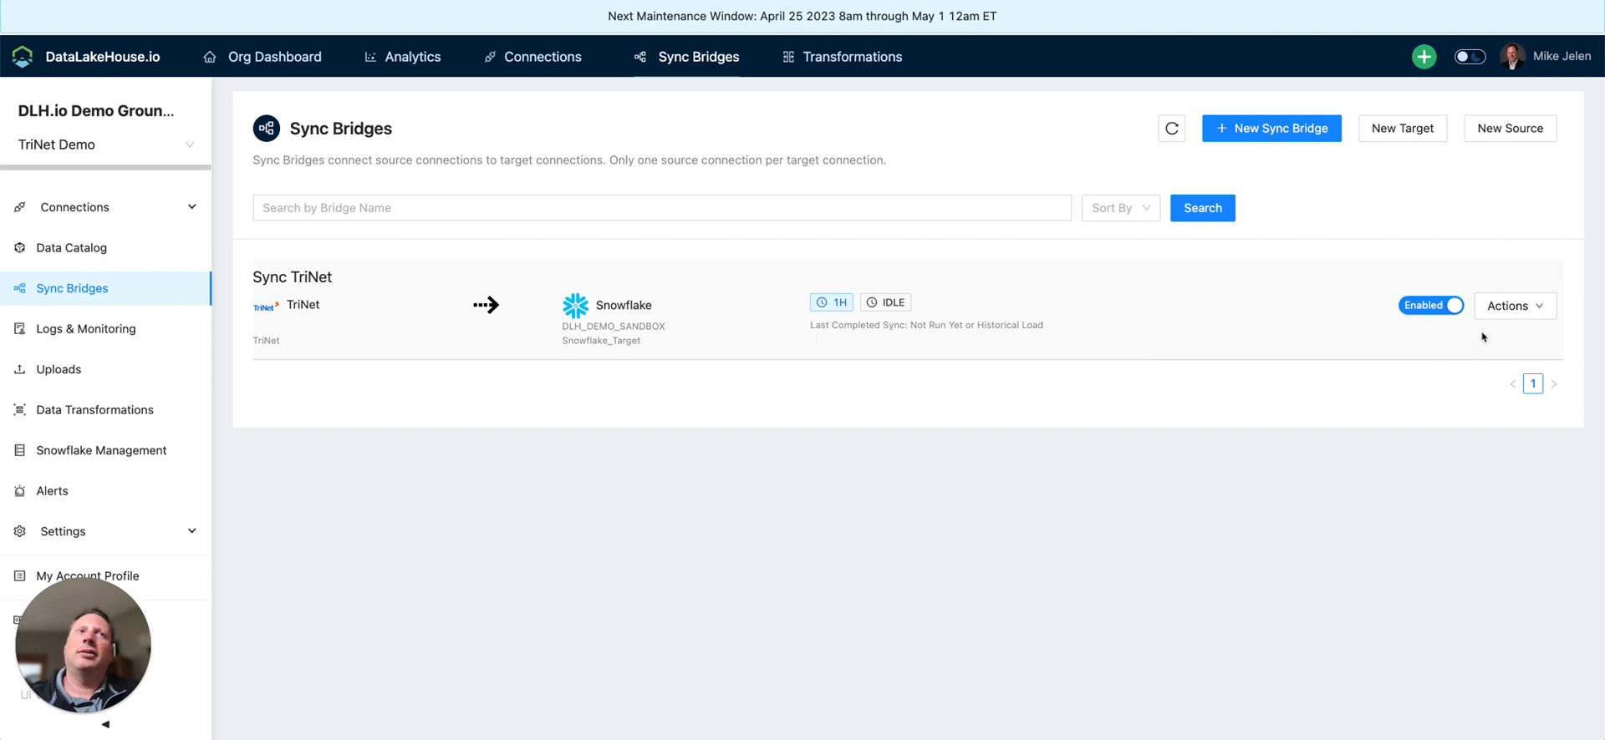
Step: Run the Sync TriNet bridge manually right now, confirm the start, and dismiss the notification
{"action": "left_click", "coordinate": [1530, 312]}
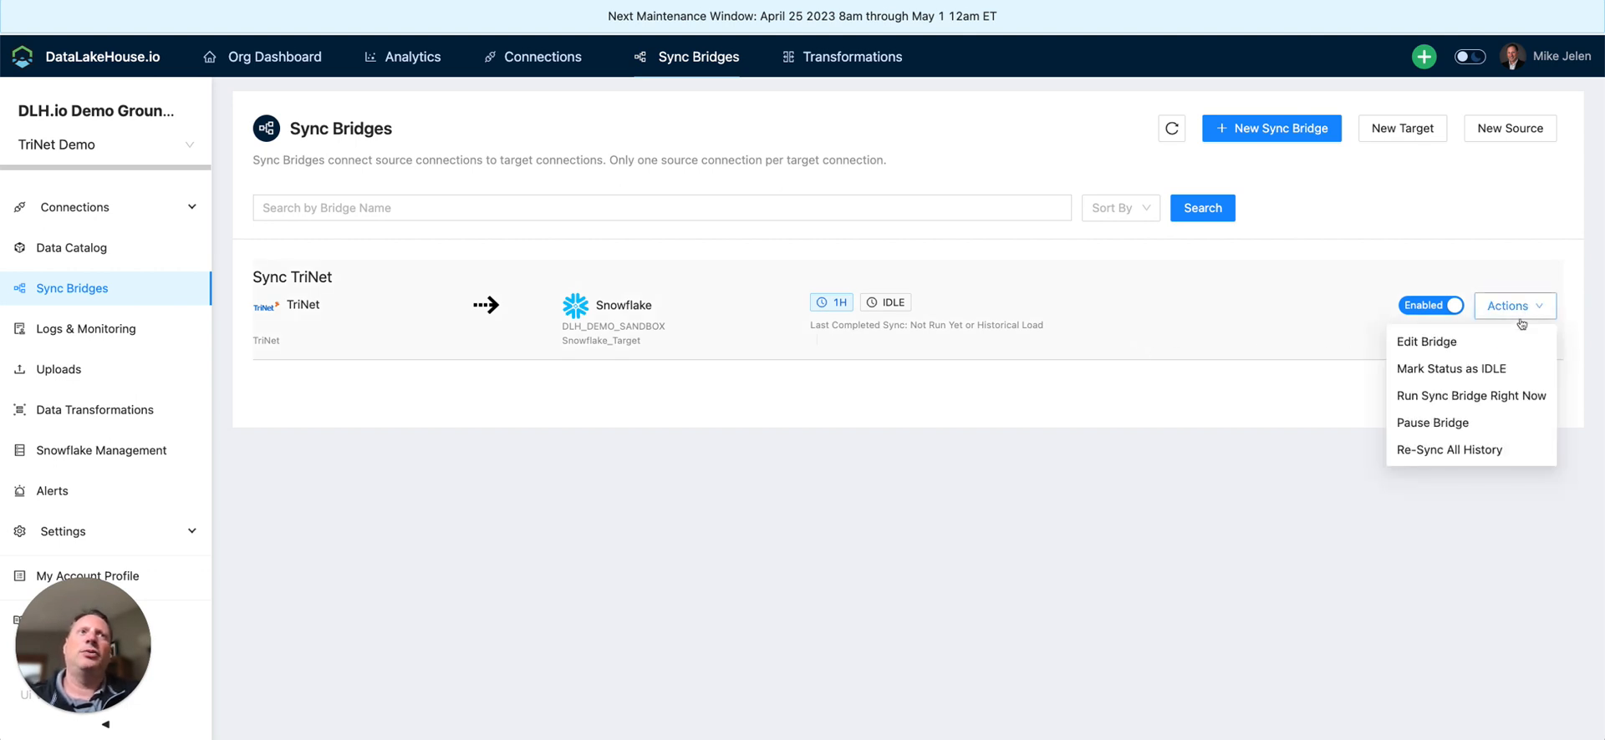
{"action": "left_click", "coordinate": [1483, 399]}
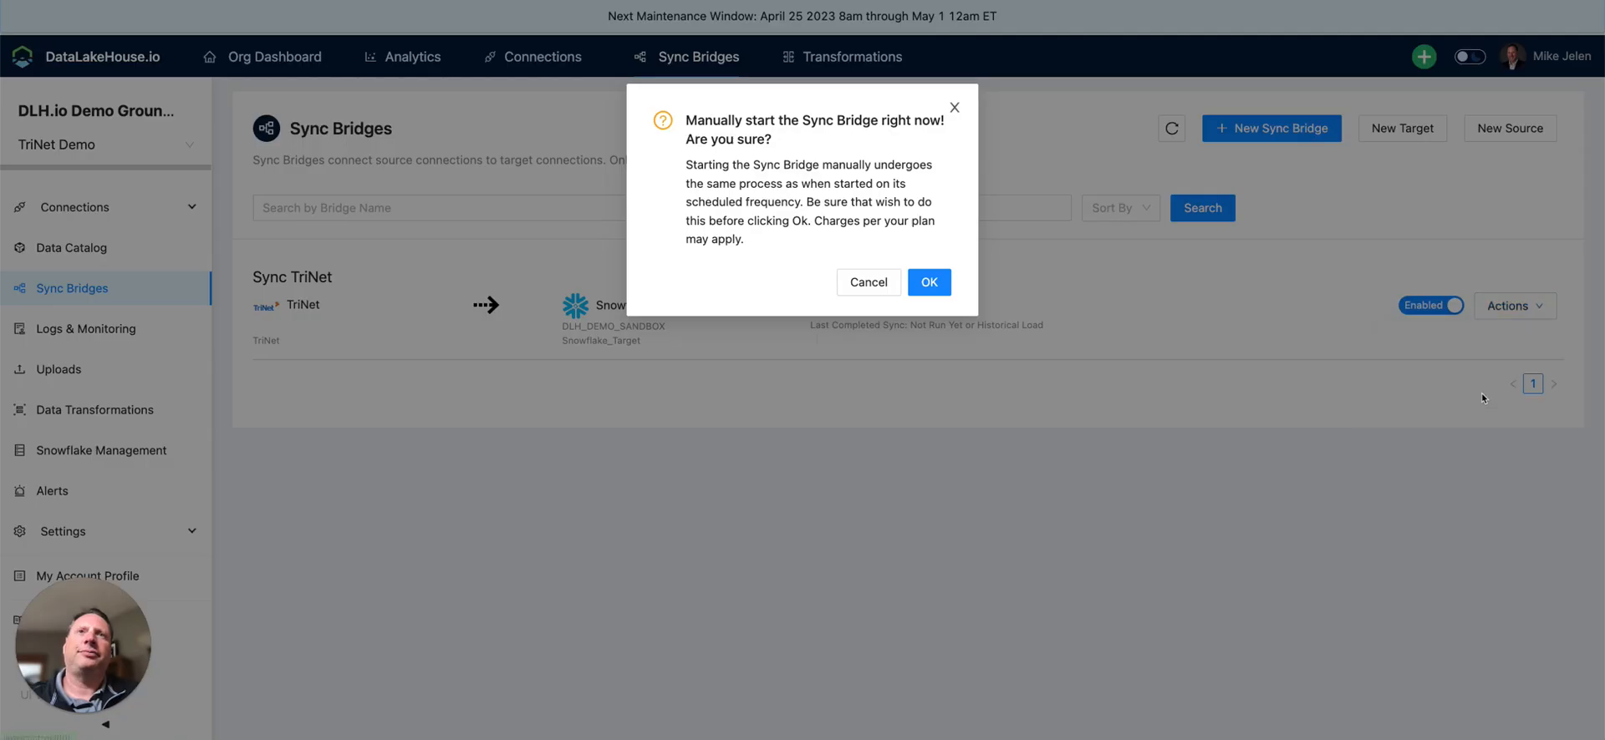
{"action": "left_click", "coordinate": [931, 284]}
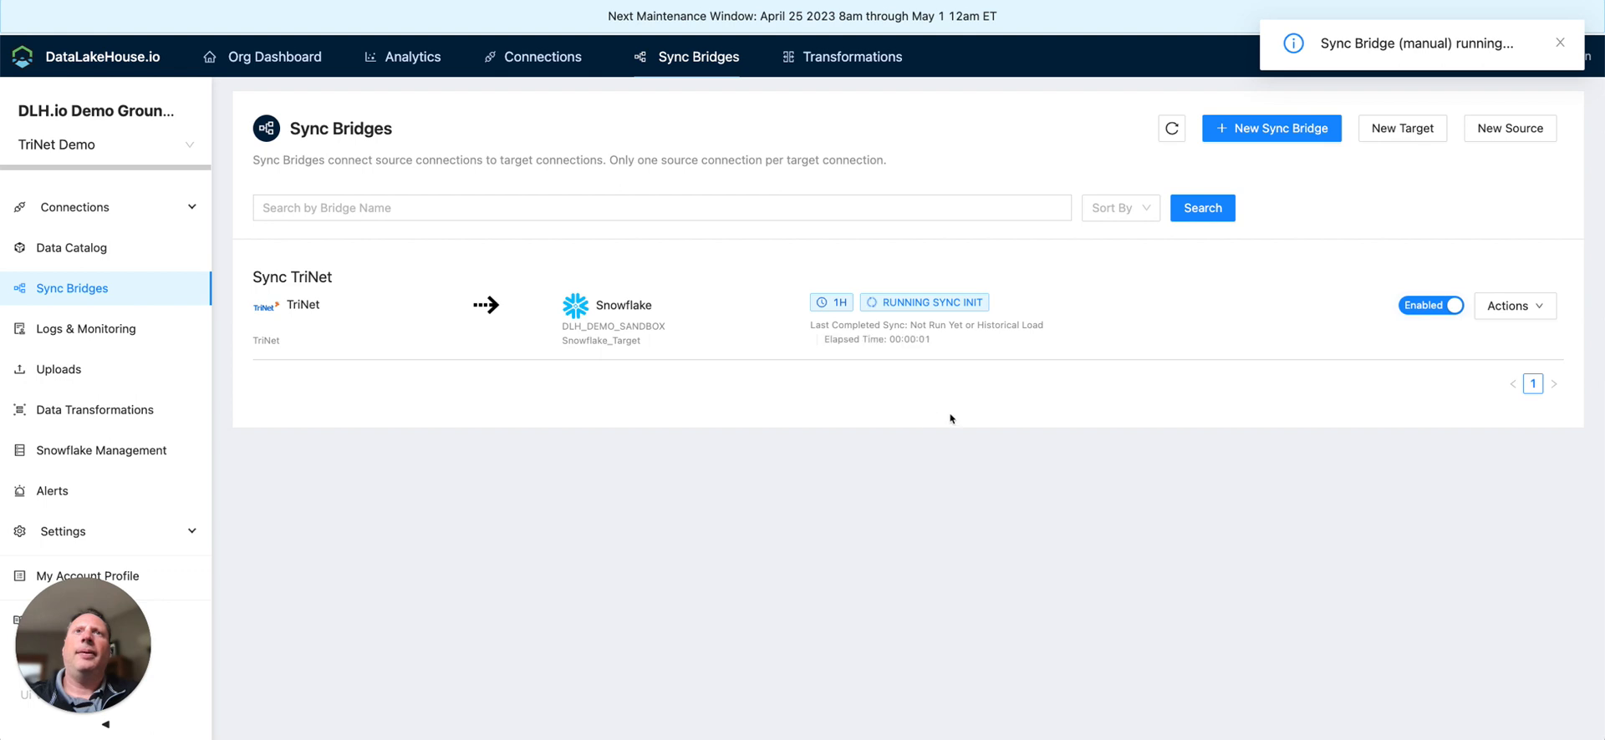
{"action": "left_click", "coordinate": [1559, 43]}
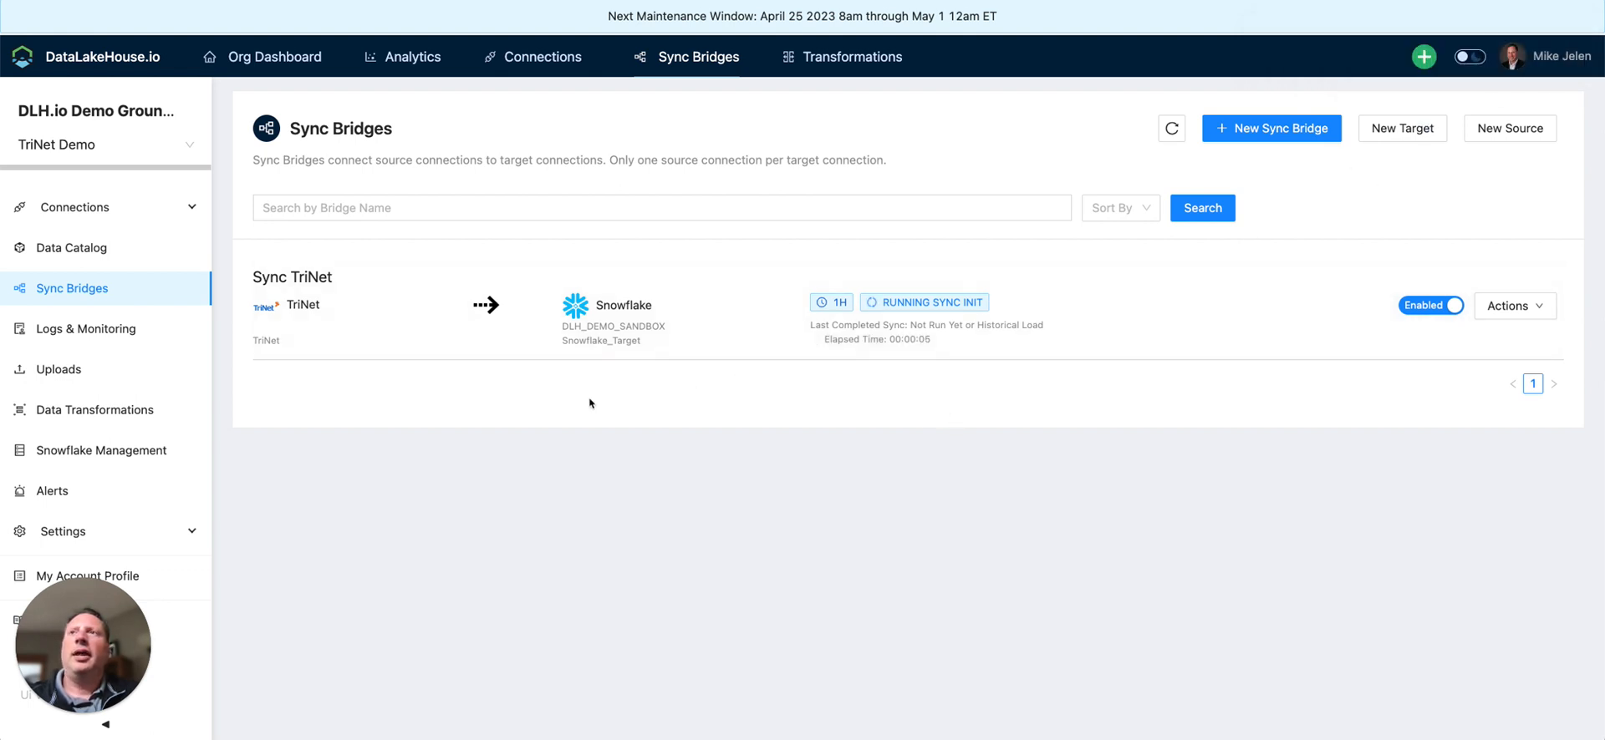
Step: Check the monitoring logs for the Sync TriNet run, and review the bridge's status in the sync bridges list
{"action": "left_click", "coordinate": [128, 332]}
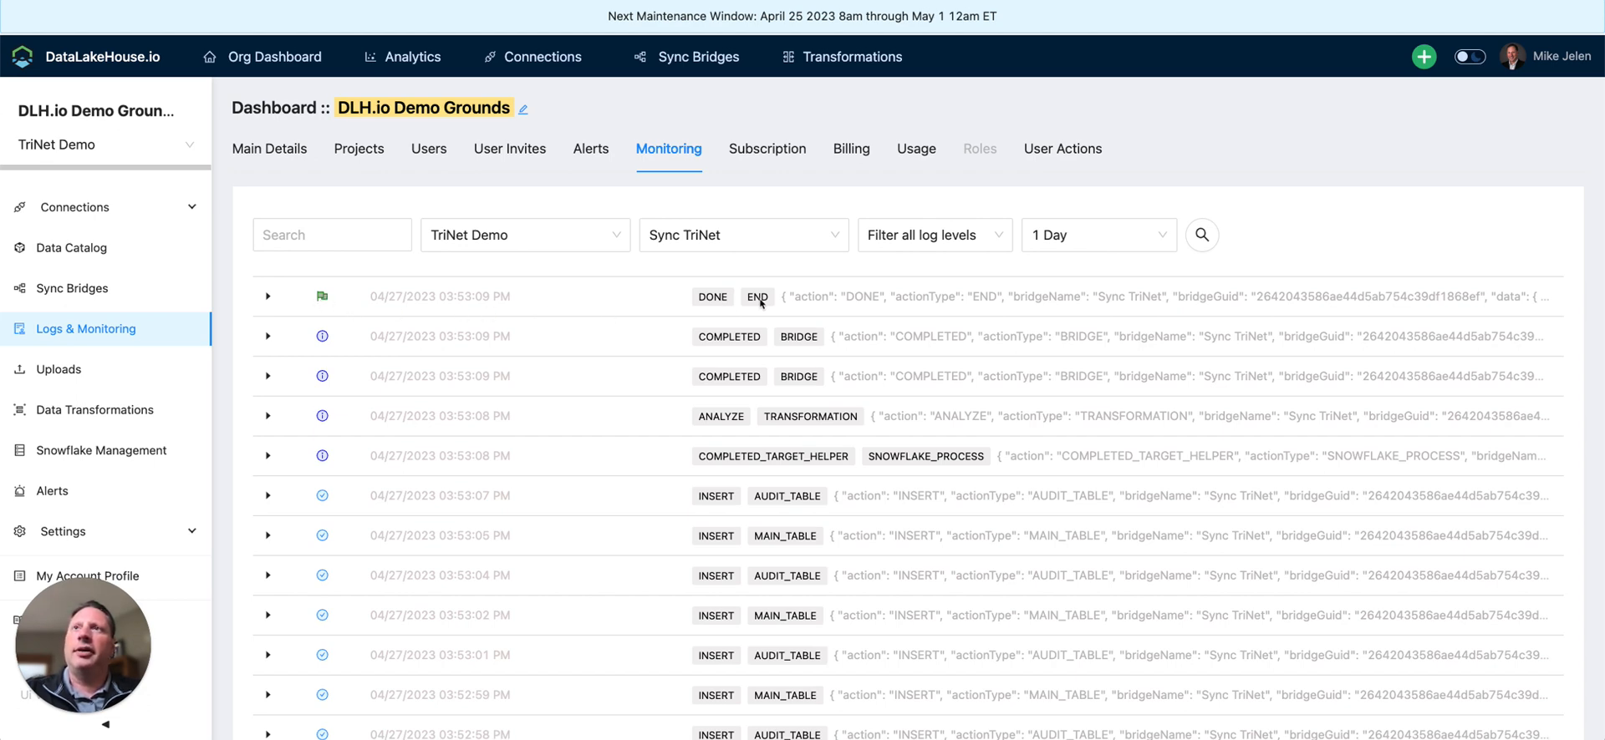
{"action": "left_click", "coordinate": [92, 290]}
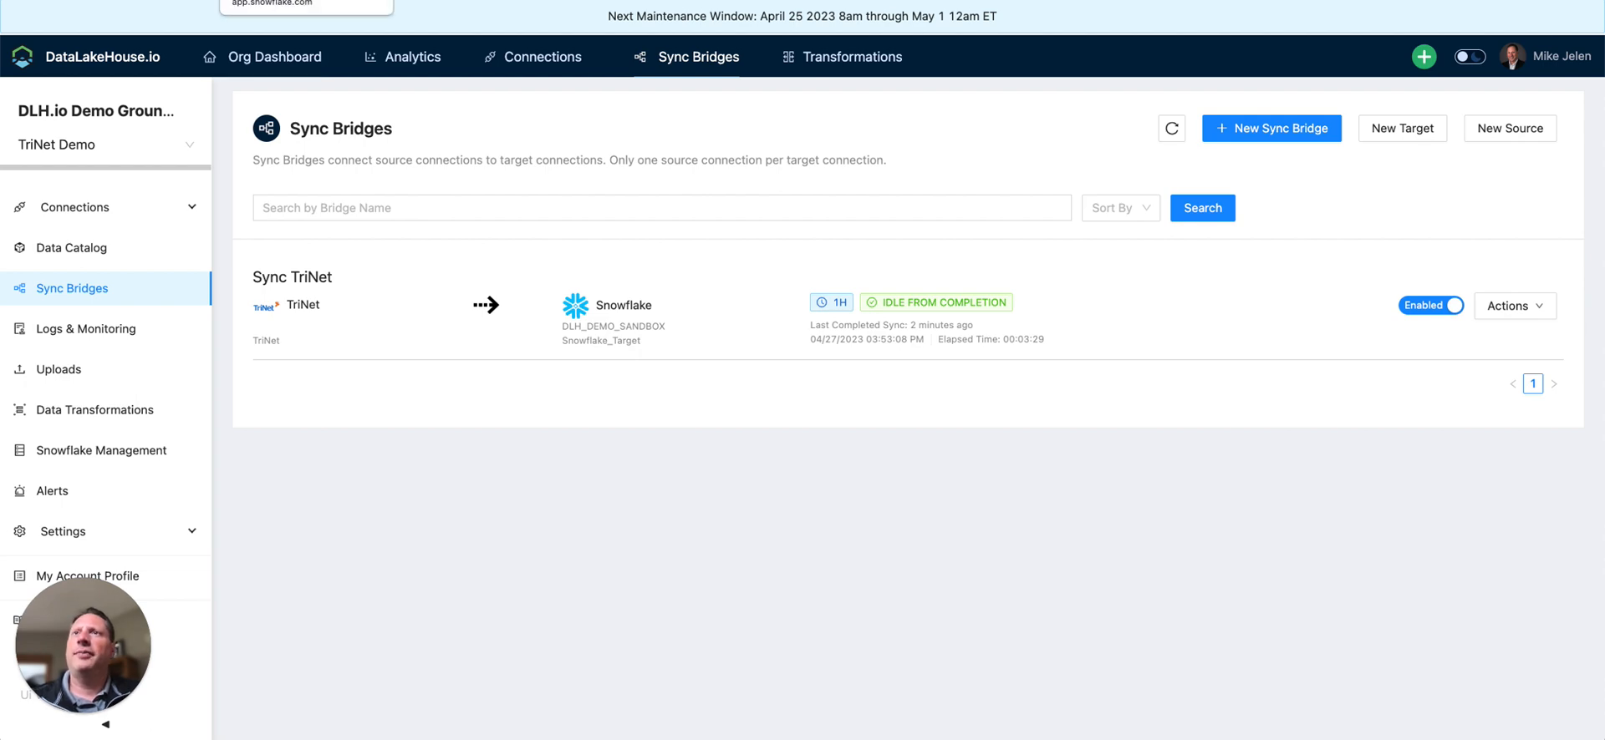
Step: Switch to the Snowflake worksheet and expand the DLH_DEMO_SANDBOX database to list its schemas
{"action": "left_click", "coordinate": [301, 0]}
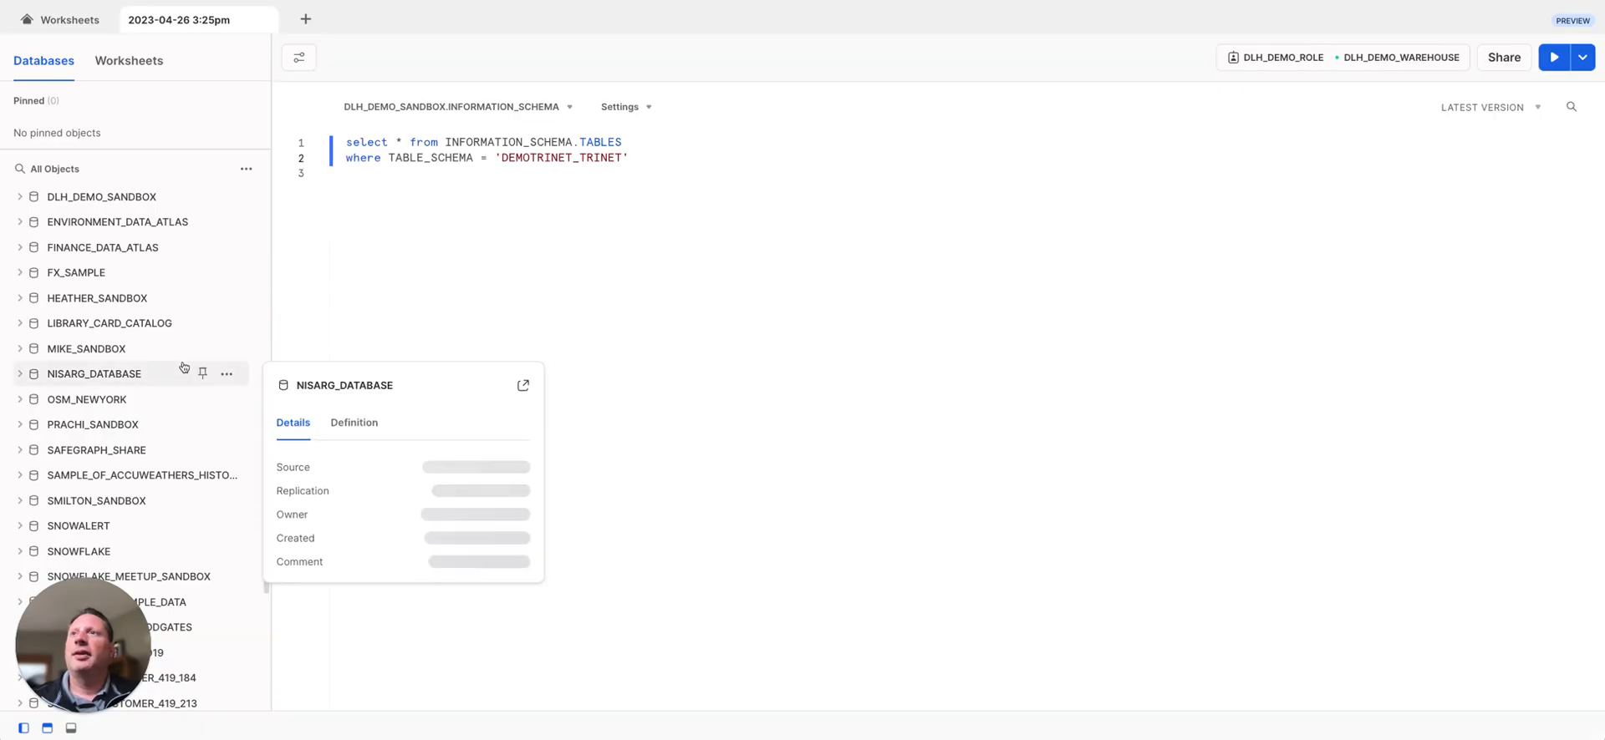
{"action": "mouse_move", "coordinate": [72, 248]}
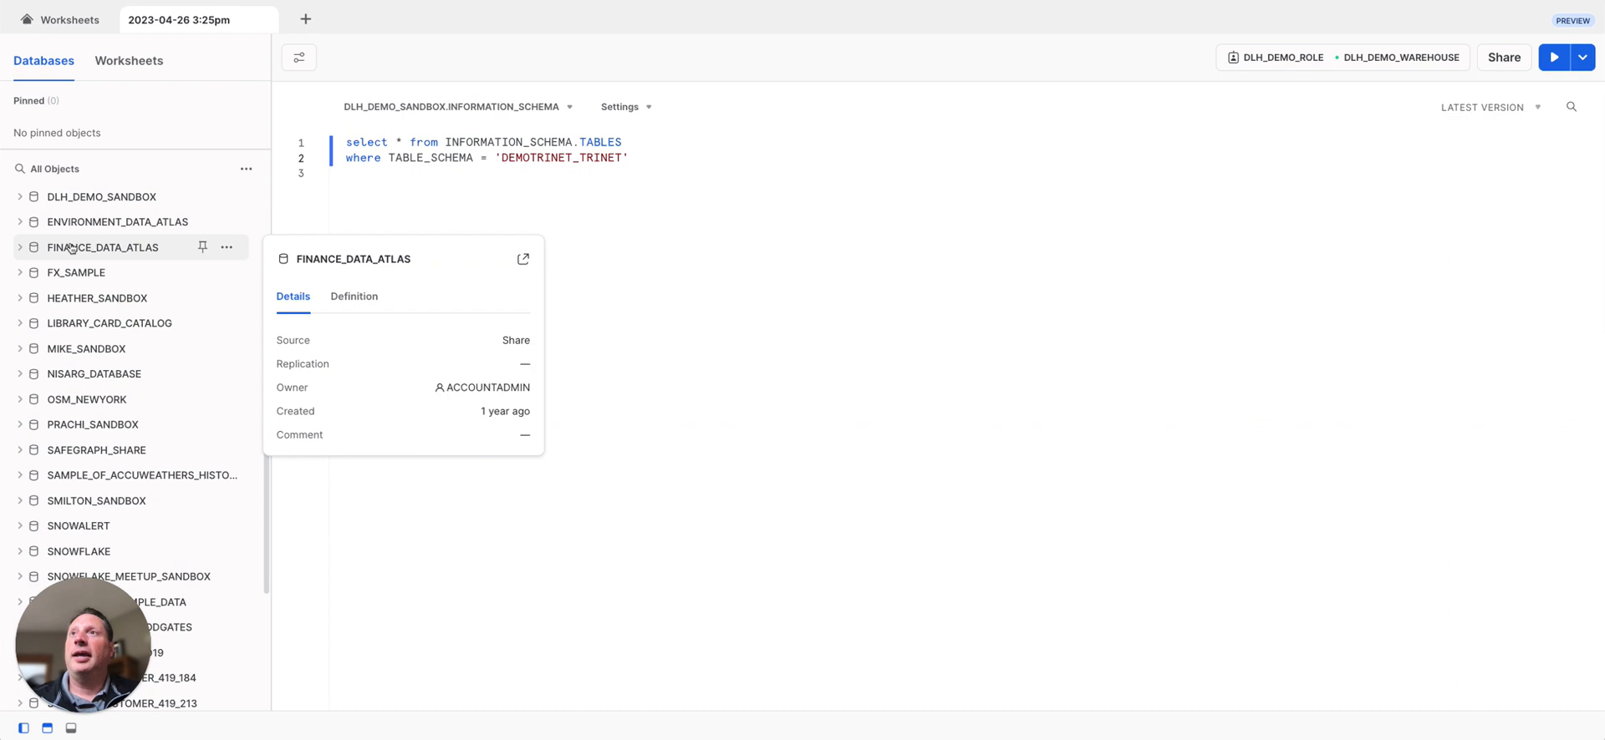
{"action": "left_click", "coordinate": [21, 199]}
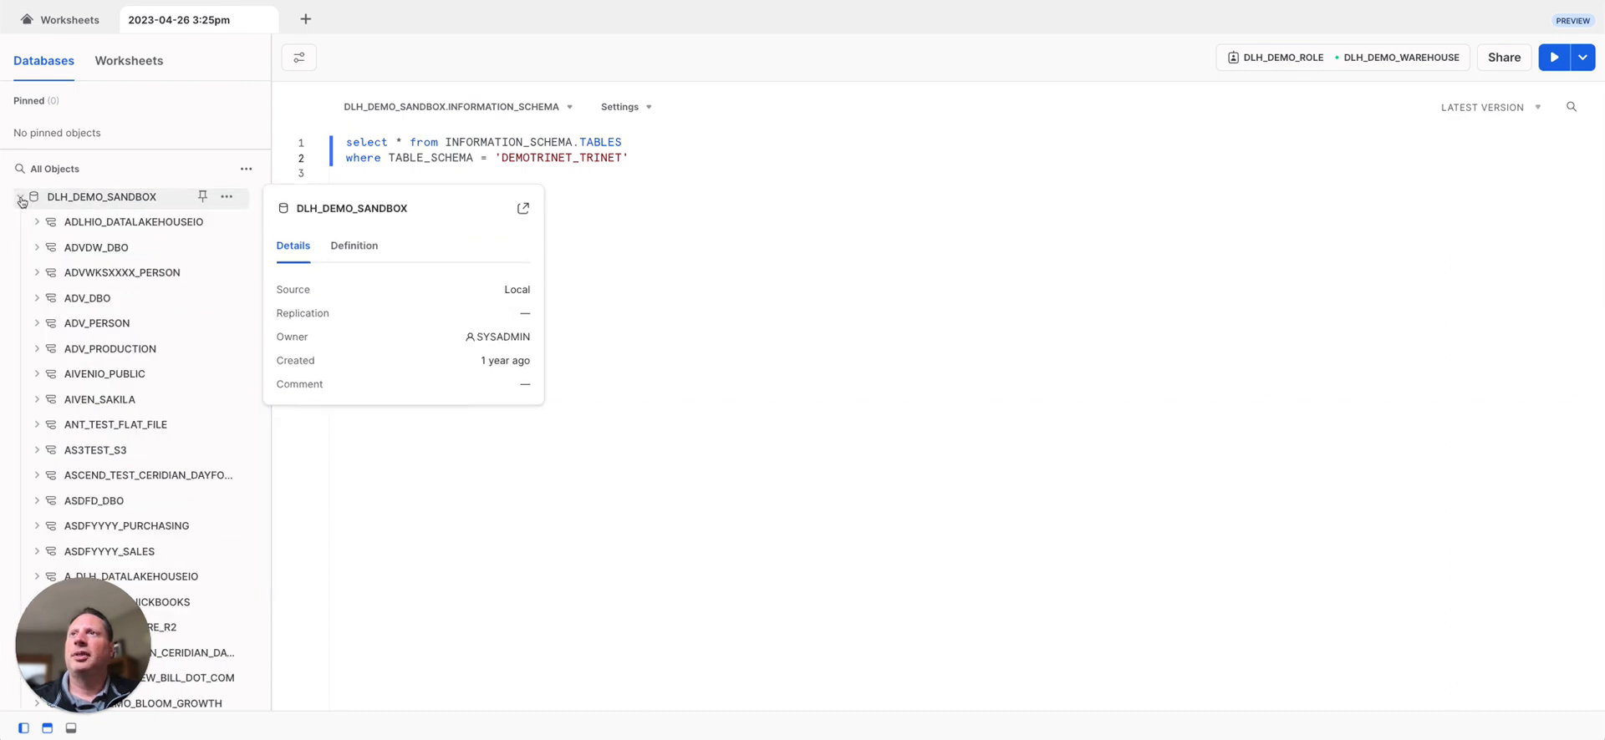
Step: Find the DEMOTRINET_TRINET schema in DLH_DEMO_SANDBOX, expand its tables, and look through the synced TriNet tables
{"action": "scroll", "coordinate": [138, 395], "scroll_direction": "down", "scroll_amount": 3}
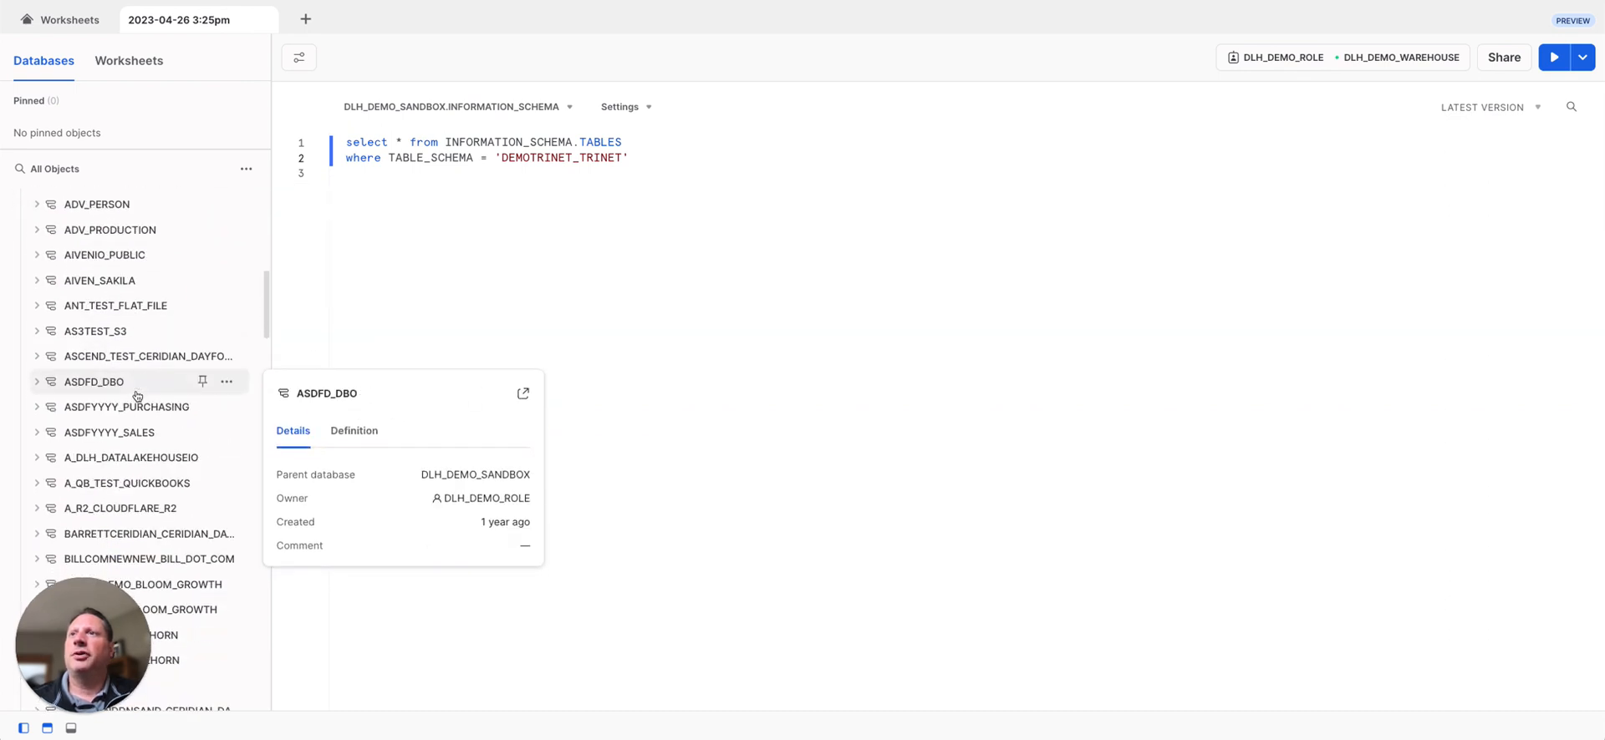
{"action": "scroll", "coordinate": [138, 394], "scroll_direction": "down", "scroll_amount": 6}
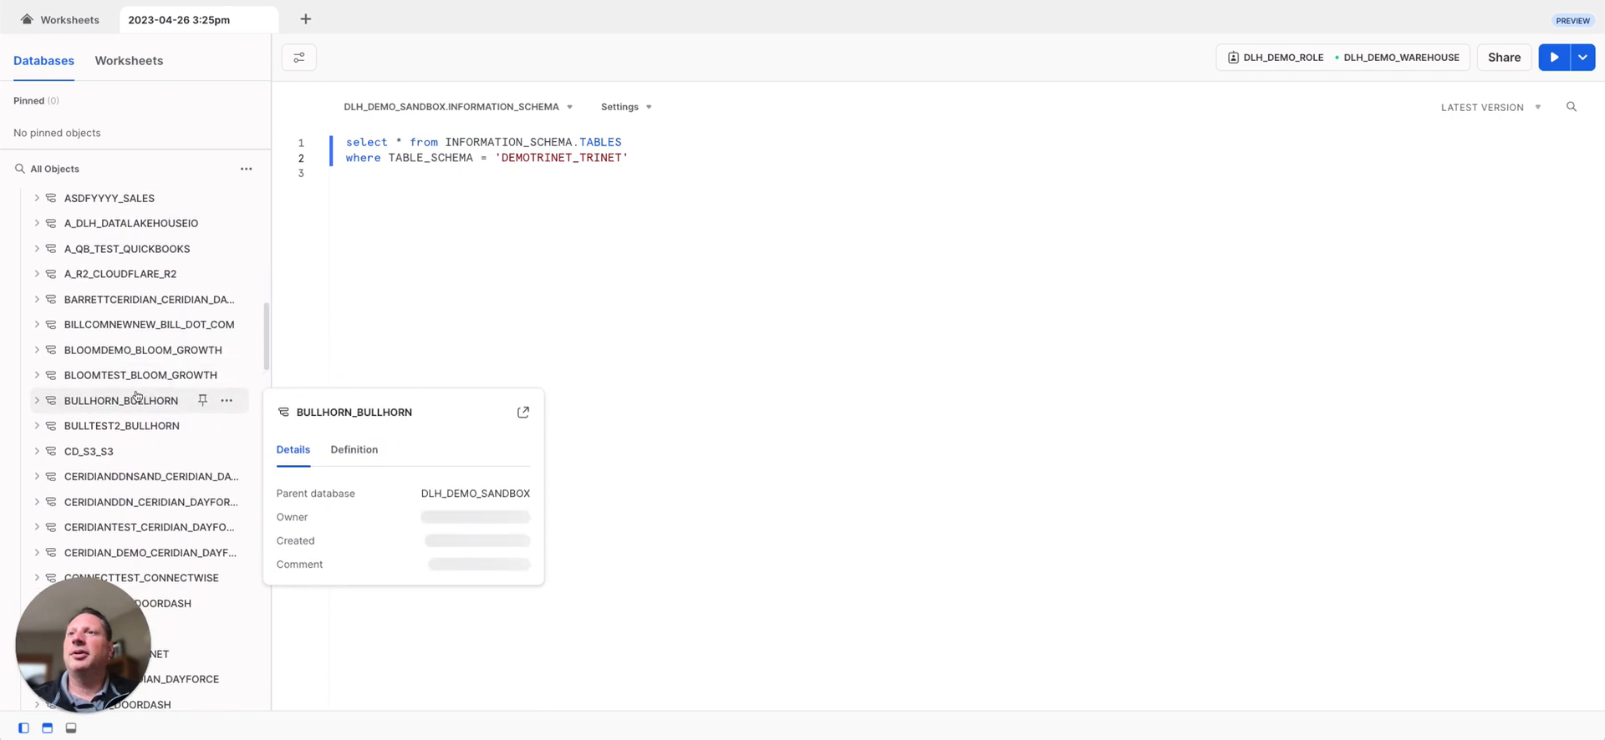
{"action": "scroll", "coordinate": [138, 396], "scroll_direction": "down", "scroll_amount": 4}
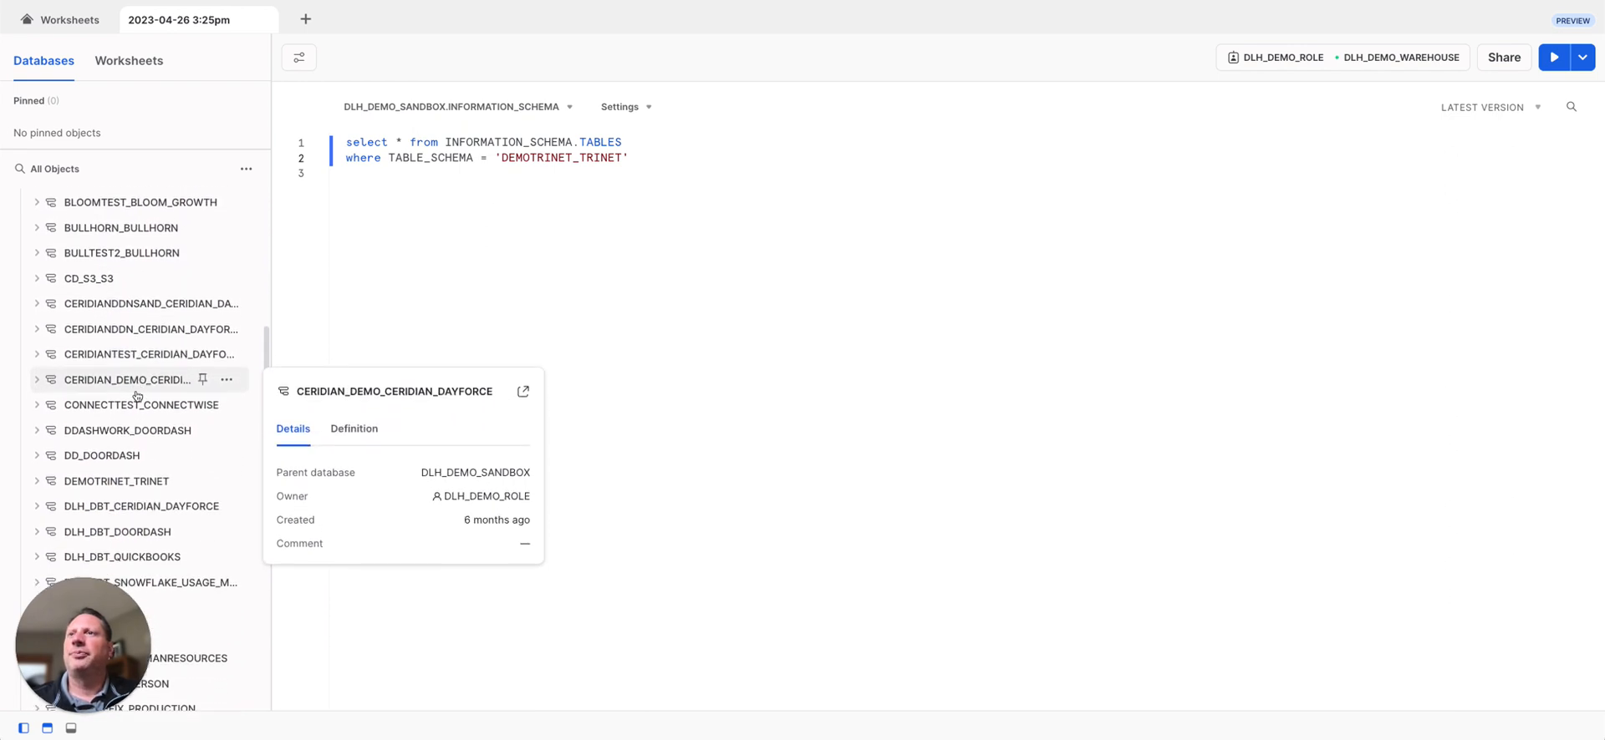
{"action": "scroll", "coordinate": [138, 395], "scroll_direction": "down", "scroll_amount": 4}
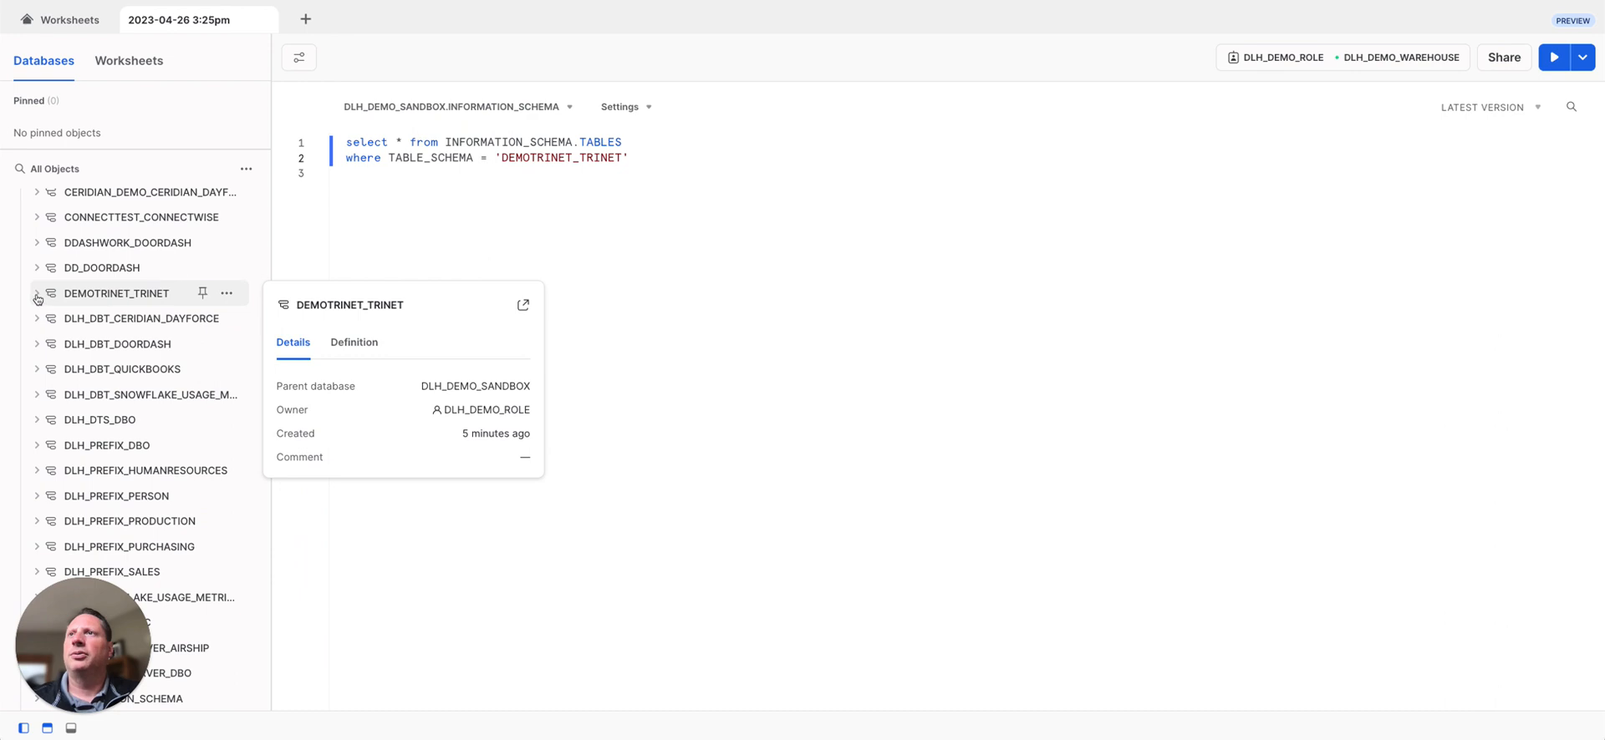
{"action": "left_click", "coordinate": [36, 296]}
{"action": "left_click", "coordinate": [54, 318]}
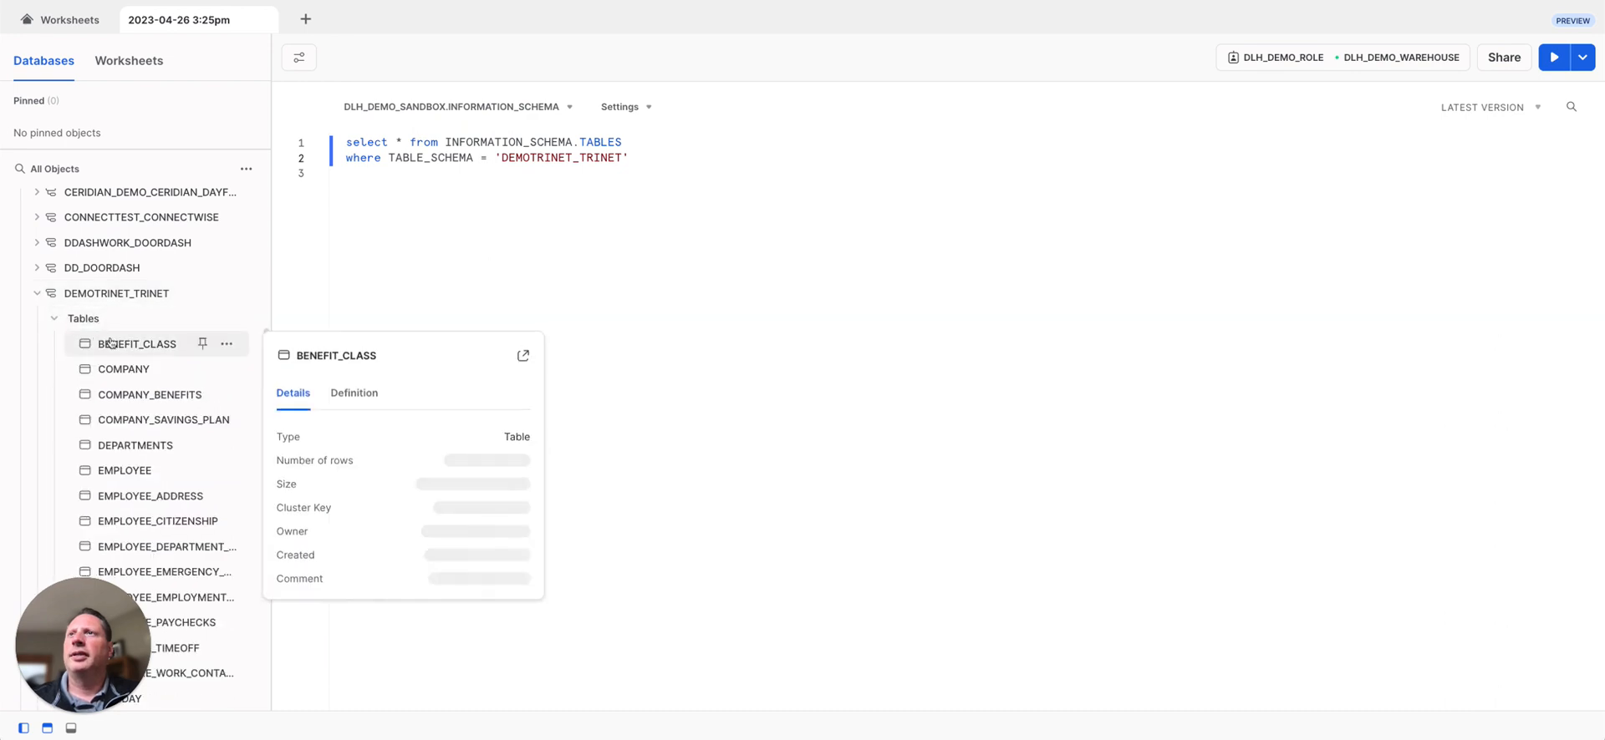
{"action": "scroll", "coordinate": [110, 342], "scroll_direction": "down", "scroll_amount": 4}
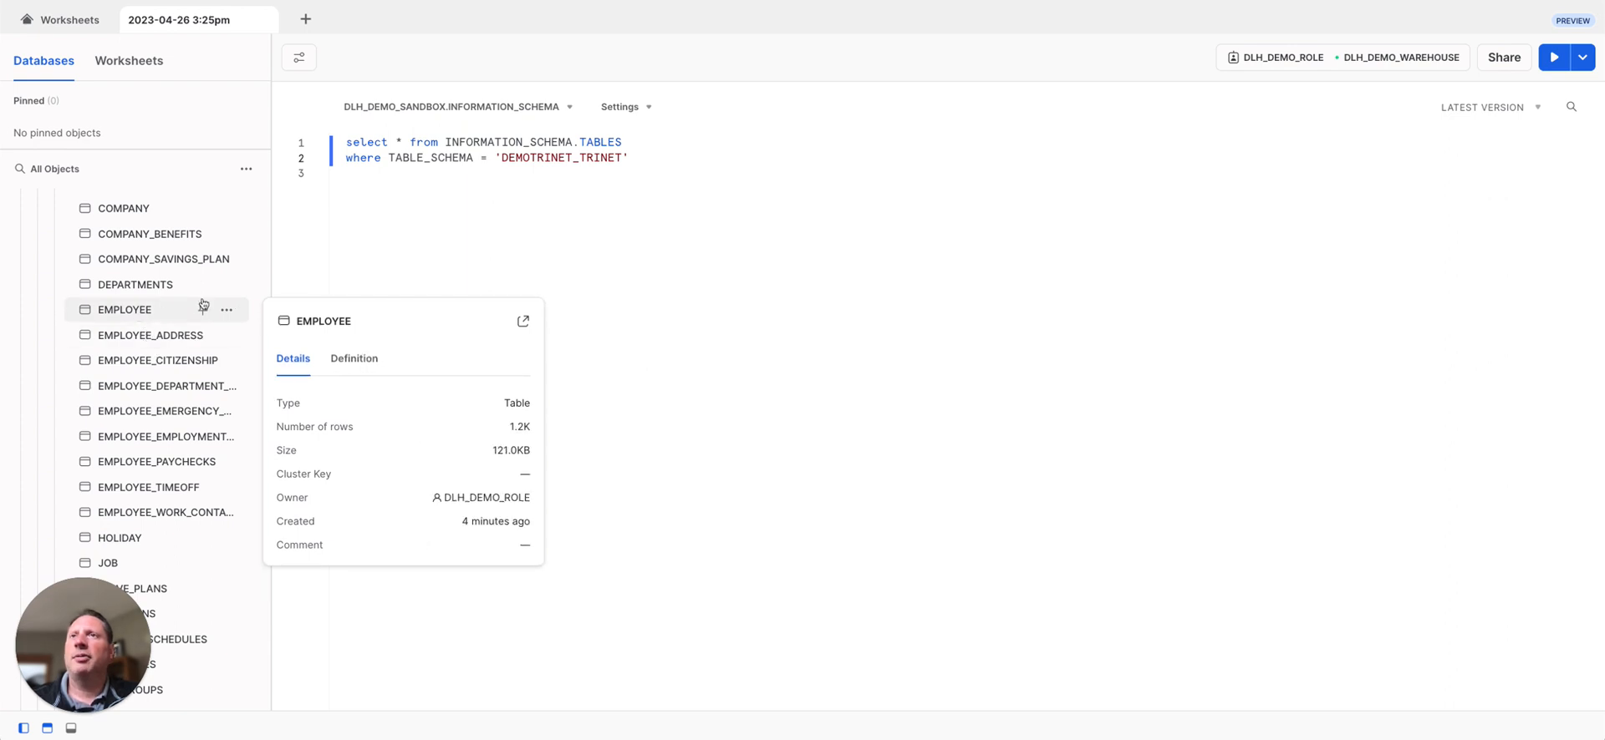
Step: Run the whole worksheet query that selects from INFORMATION_SCHEMA.TABLES where TABLE_SCHEMA is 'DEMOTRINET_TRINET'
{"action": "left_click_drag", "start_coordinate": [636, 159], "coordinate": [338, 141]}
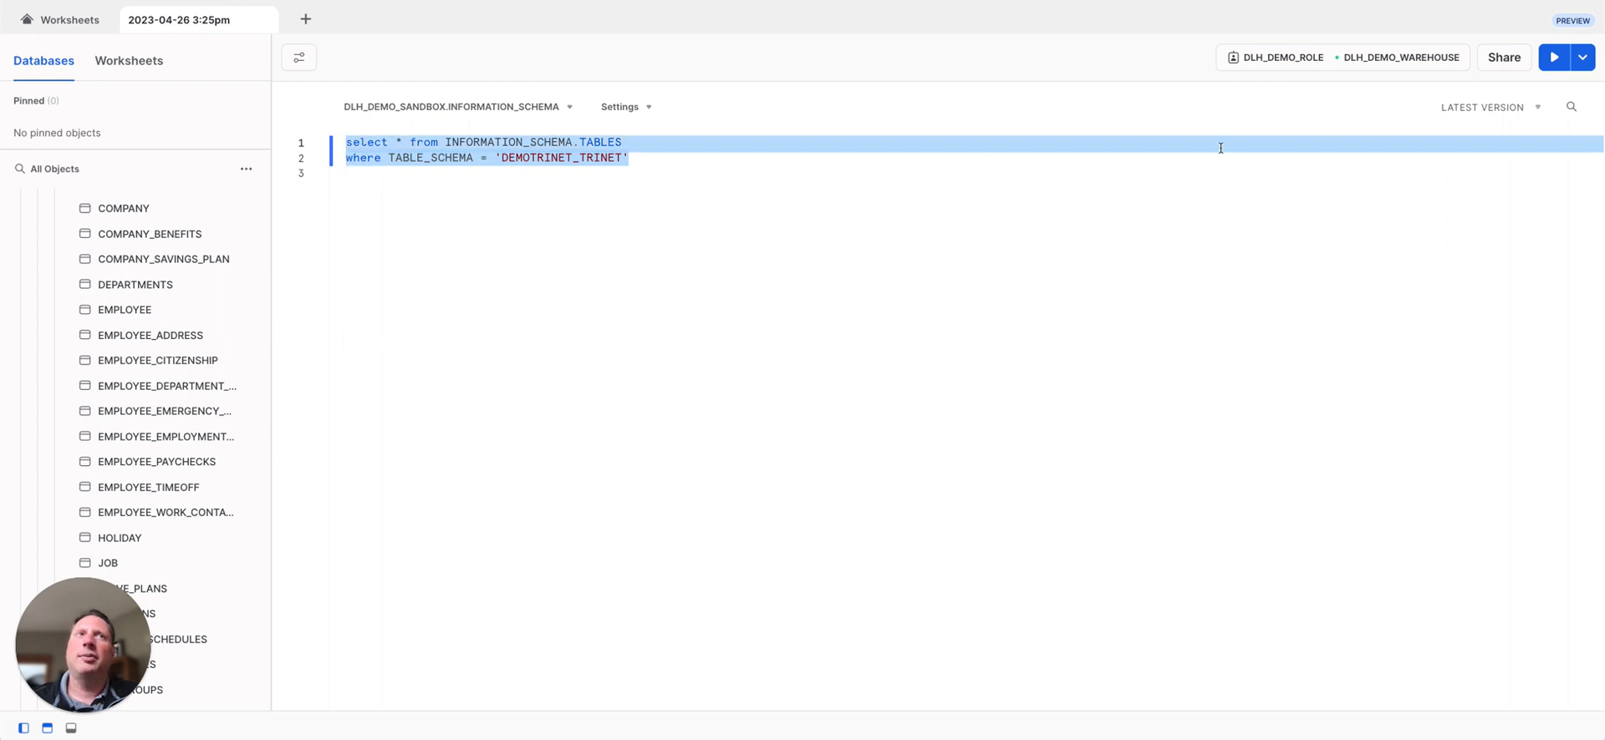
{"action": "left_click", "coordinate": [1553, 57]}
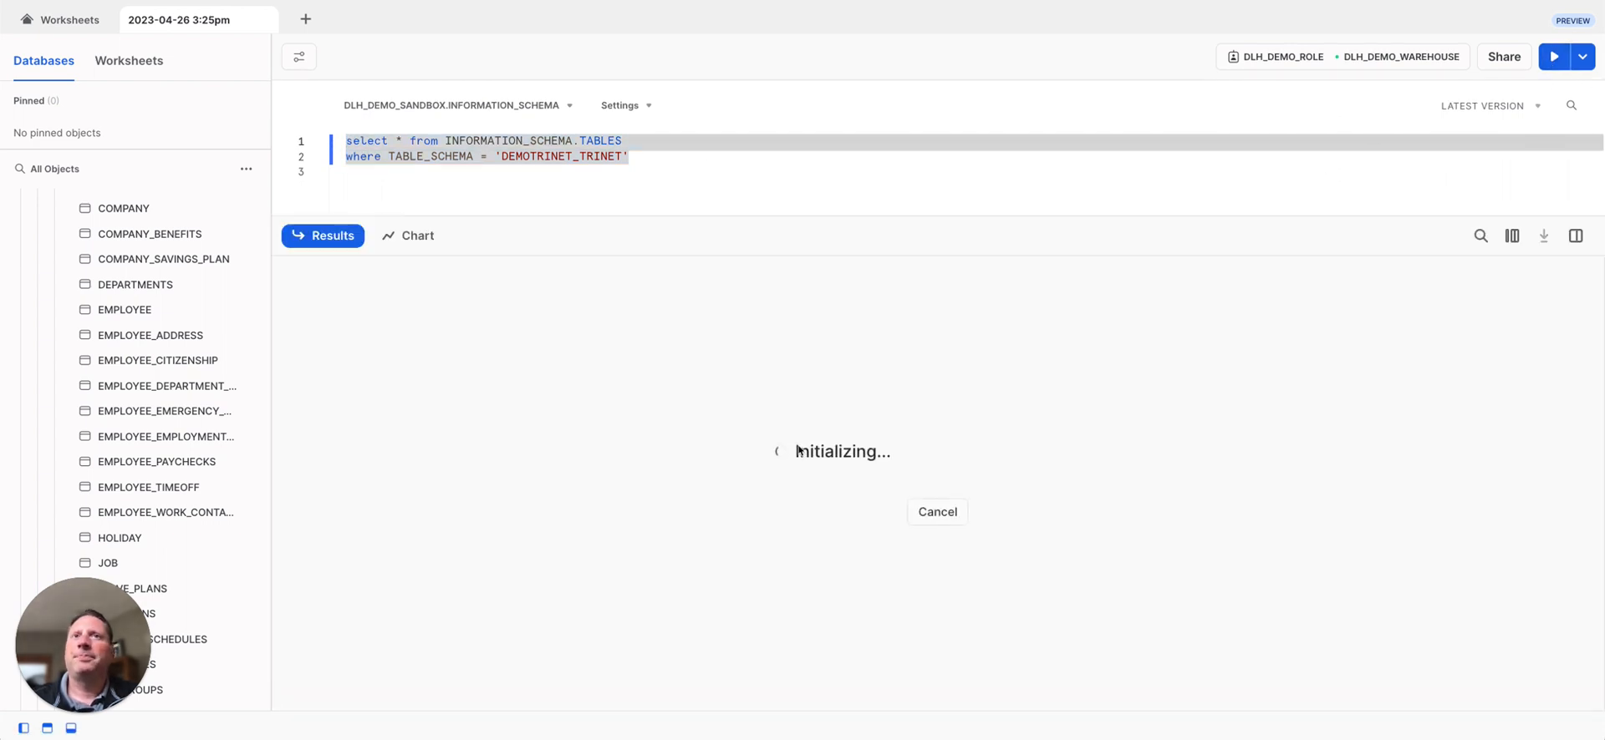